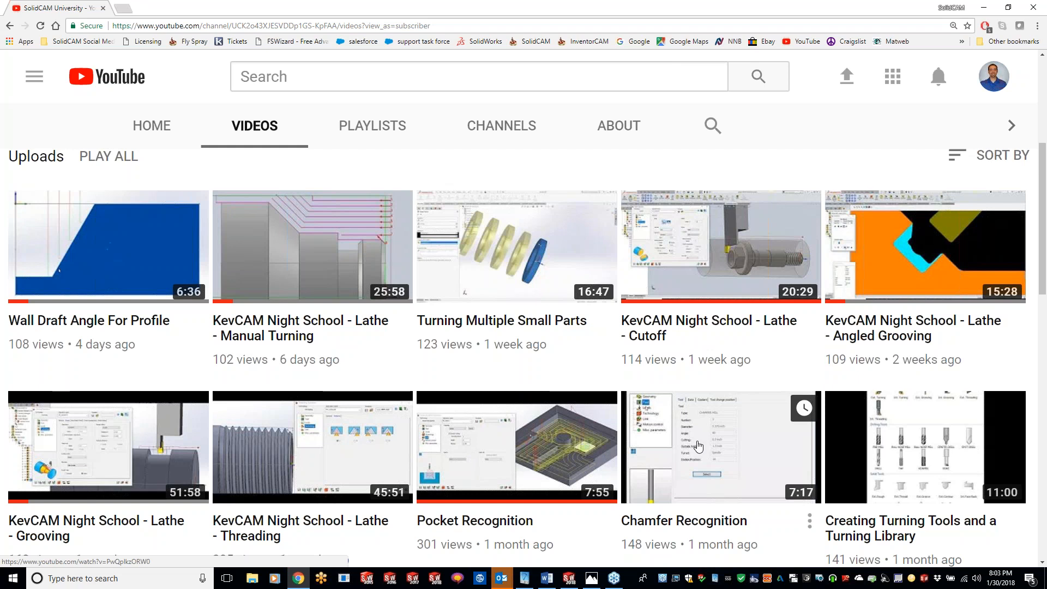
Step: Minimize the web browser and the photo viewer and switch to the Turning_iMachining assembly in SOLIDWORKS
scroll(567, 420, "up", 4)
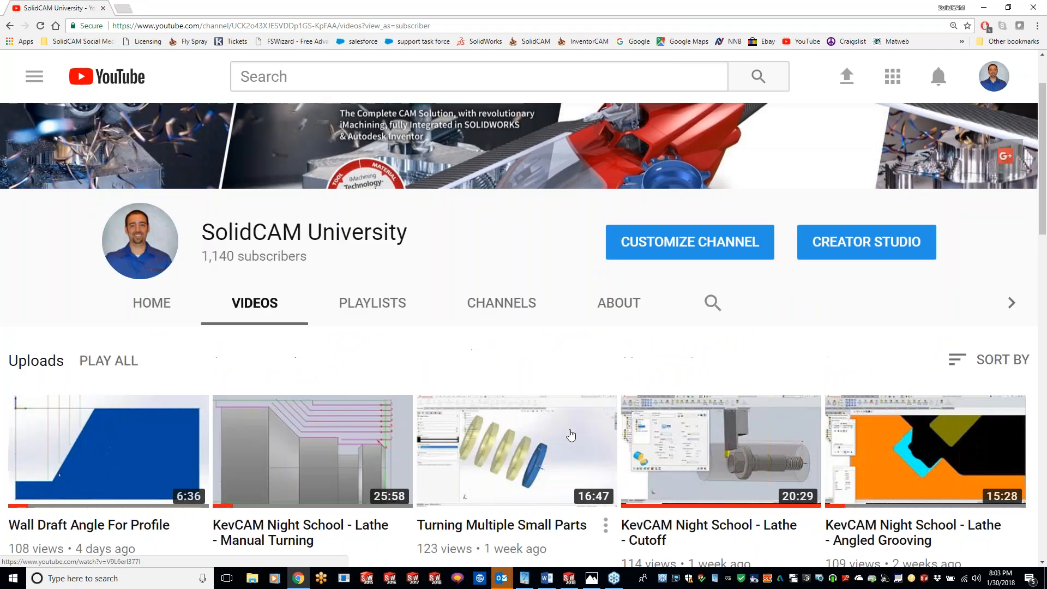
scroll(567, 420, "up", 1)
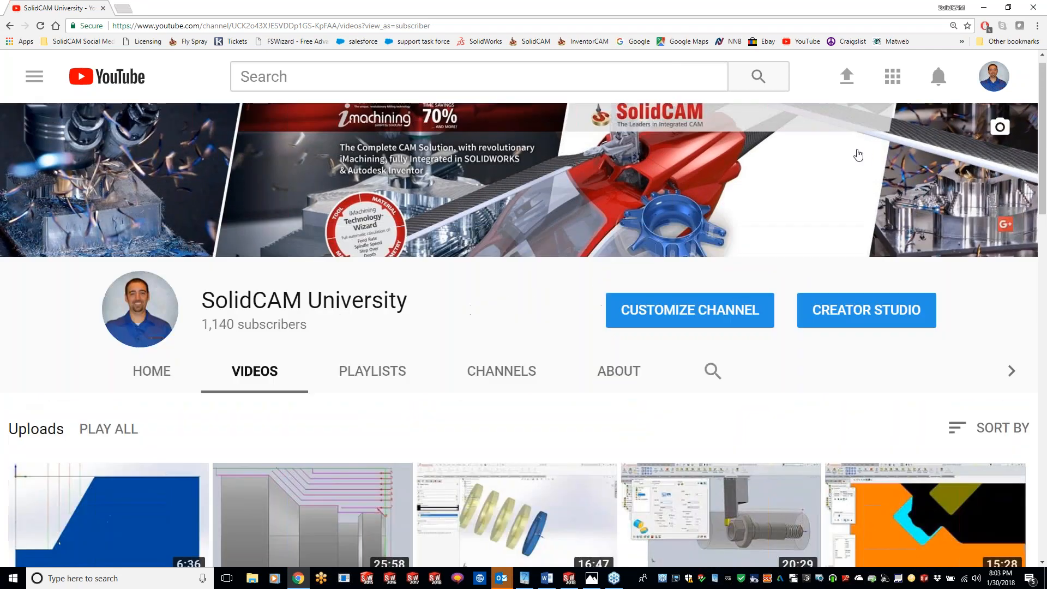
left_click(985, 8)
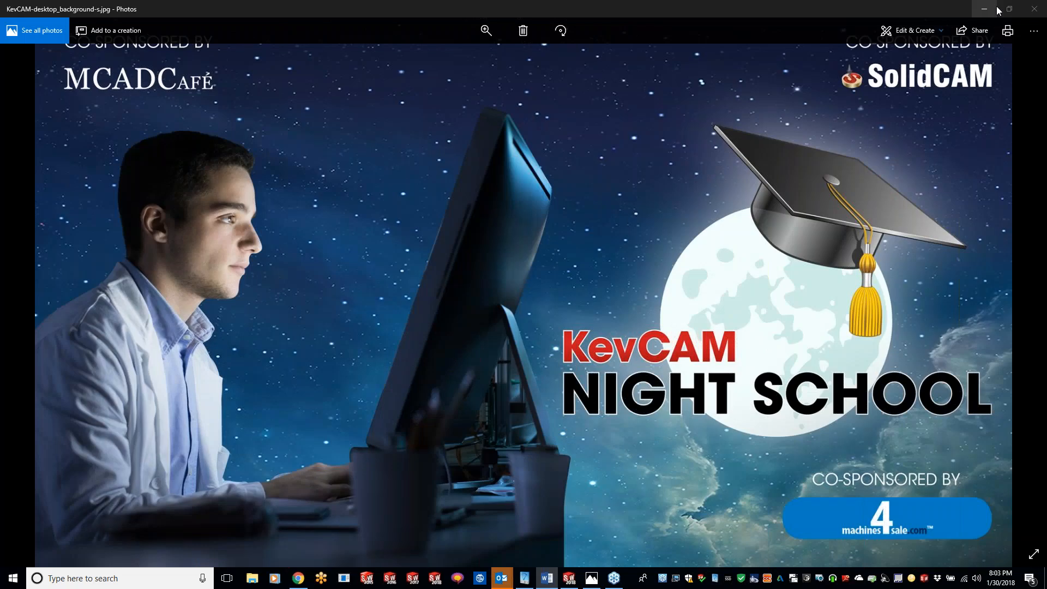
left_click(985, 8)
left_click(375, 388)
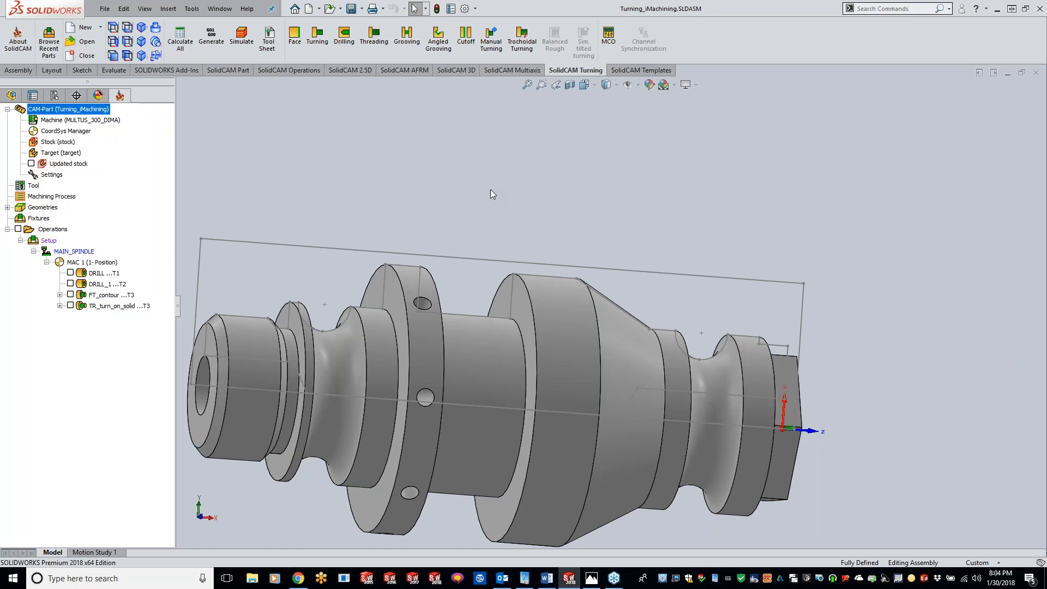
Step: Start a Trochoidal Turning operation and define its wireframe geometry from the arc of the round groove nearest the coordinate origin
middle_click_drag(535, 196, 586, 219)
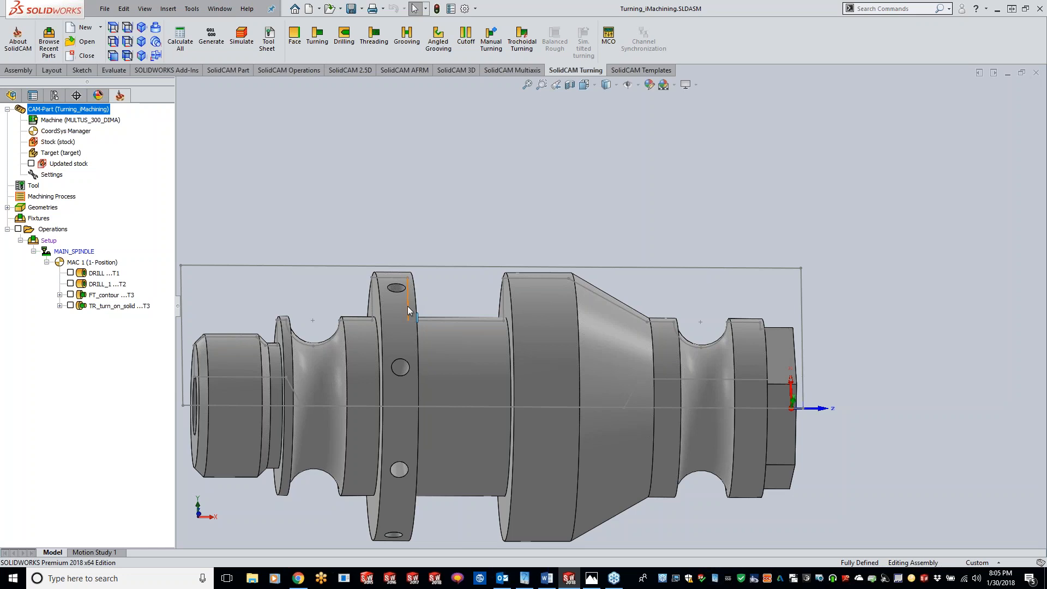
left_click(525, 42)
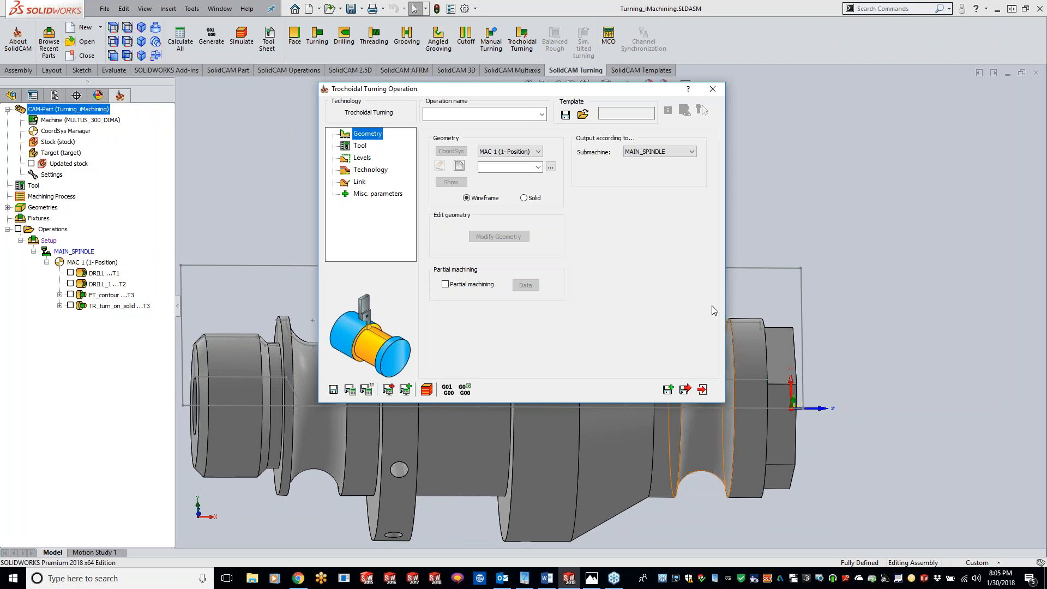
left_click(459, 167)
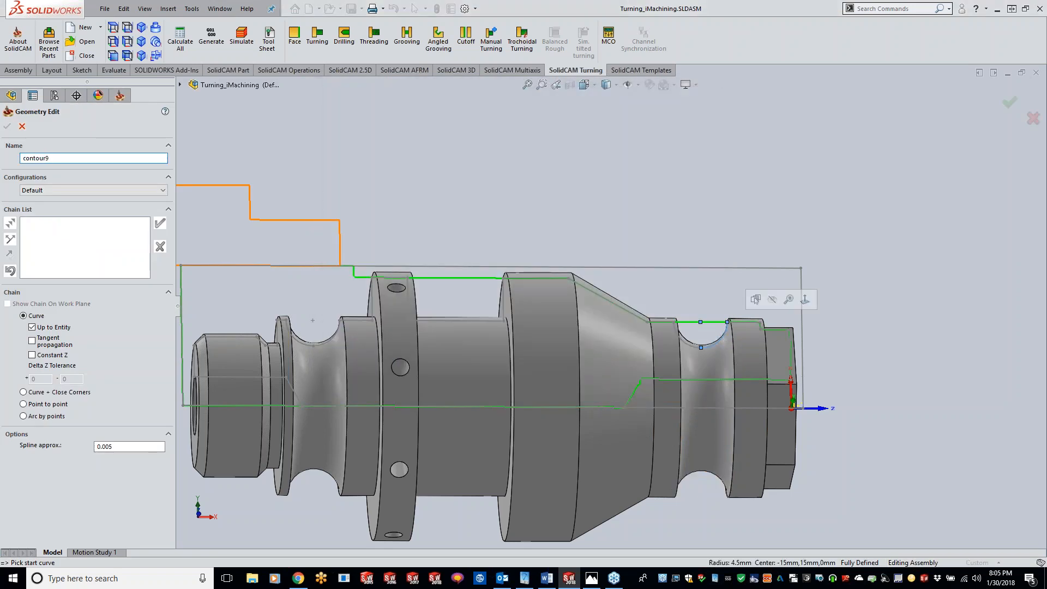
left_click(686, 339)
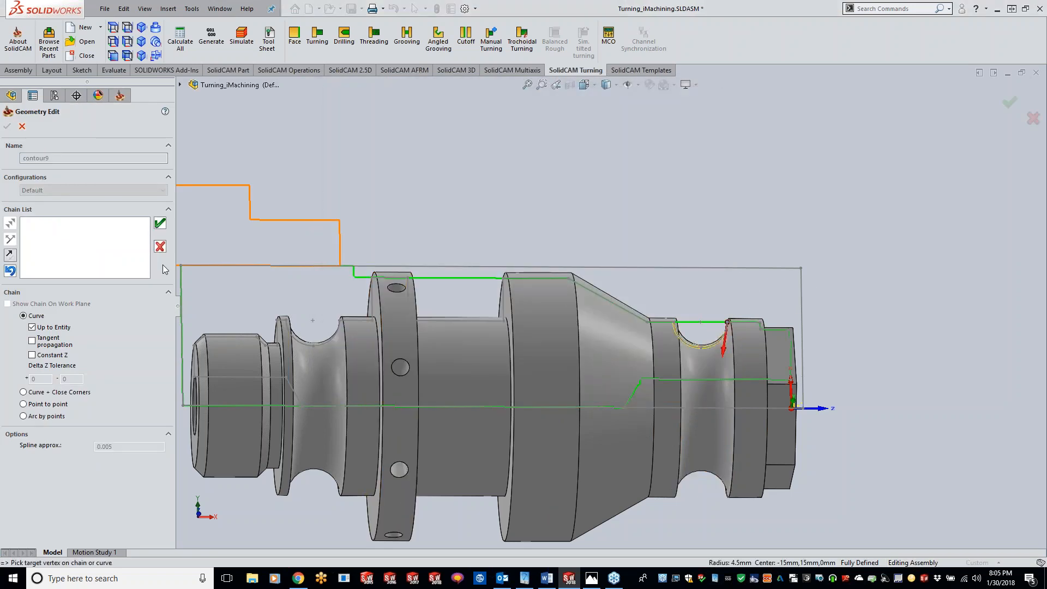
left_click(159, 224)
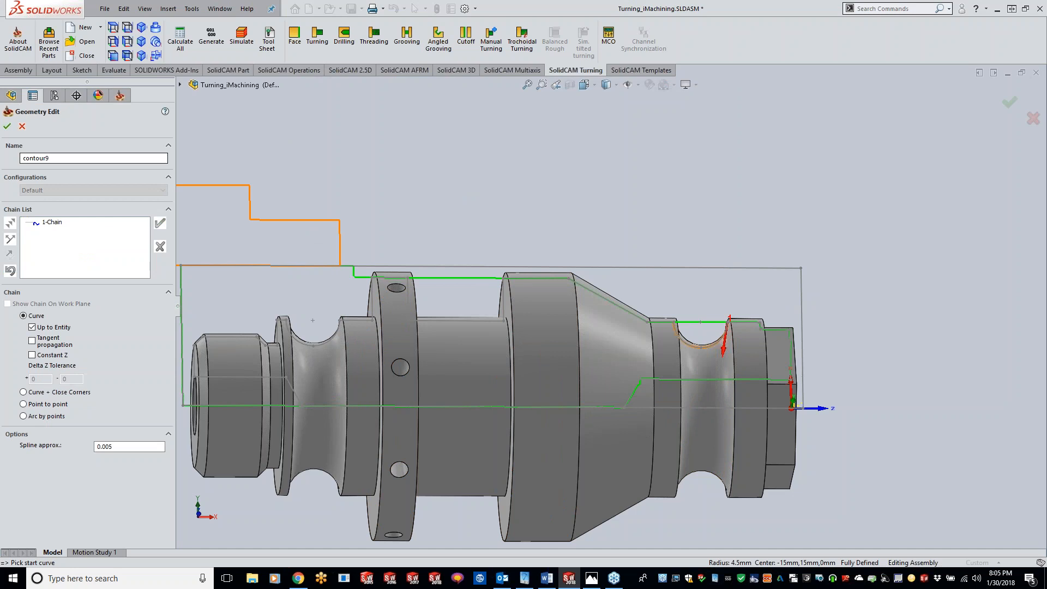
left_click(7, 126)
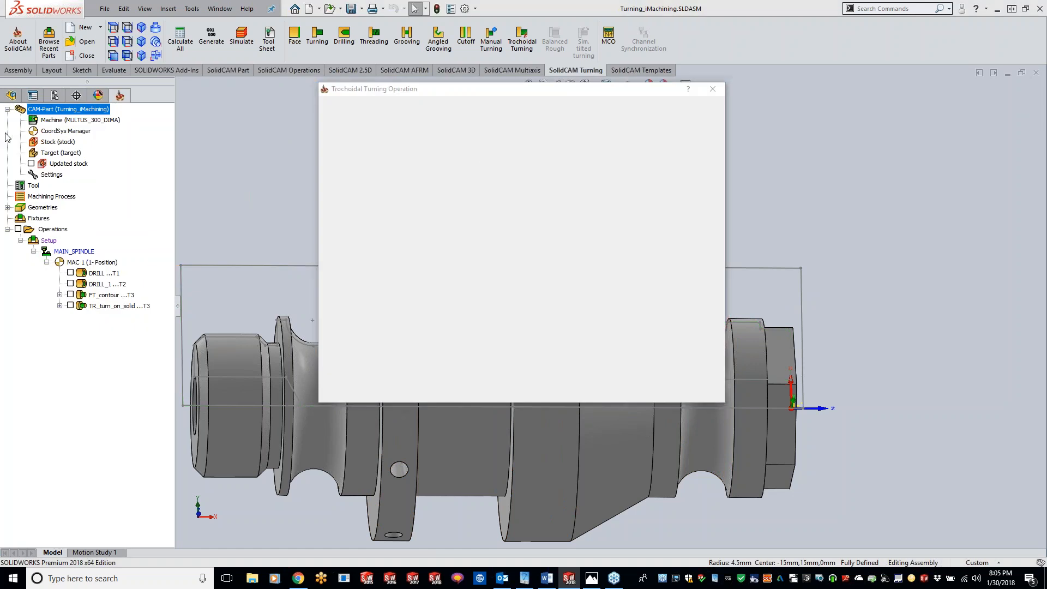
Step: Examine the groove contour's start and end extension settings in Modify Geometry and accept them as they are
left_click(510, 240)
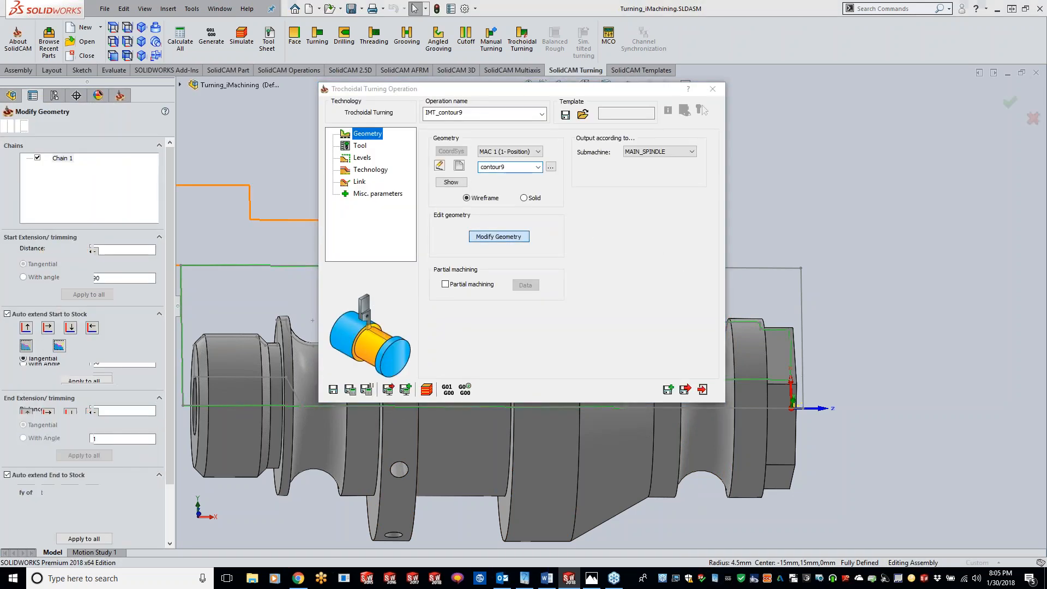
middle_click_drag(702, 309, 697, 335)
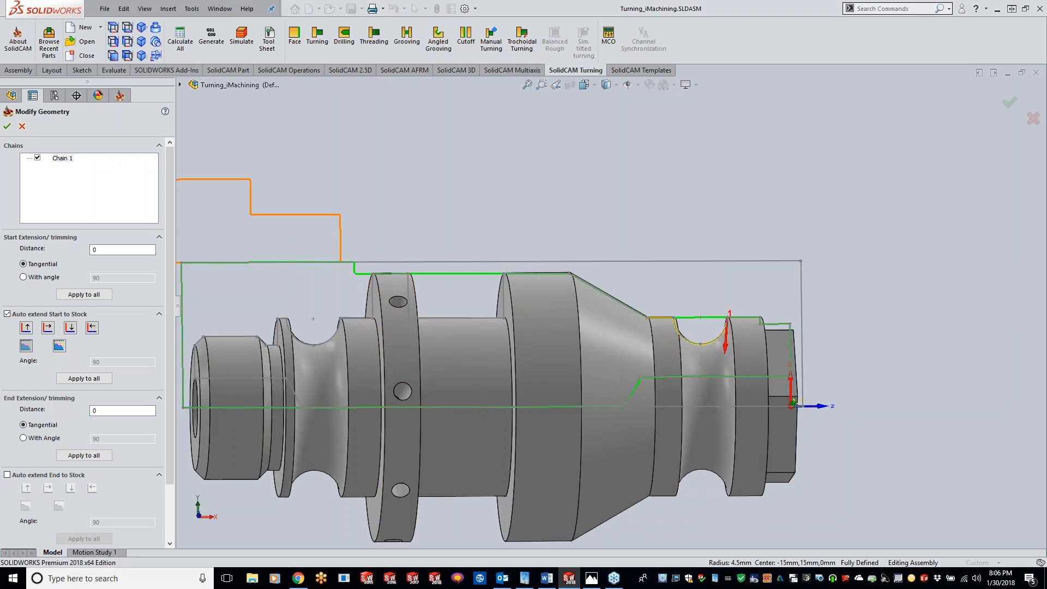
scroll(735, 317, "down", 3)
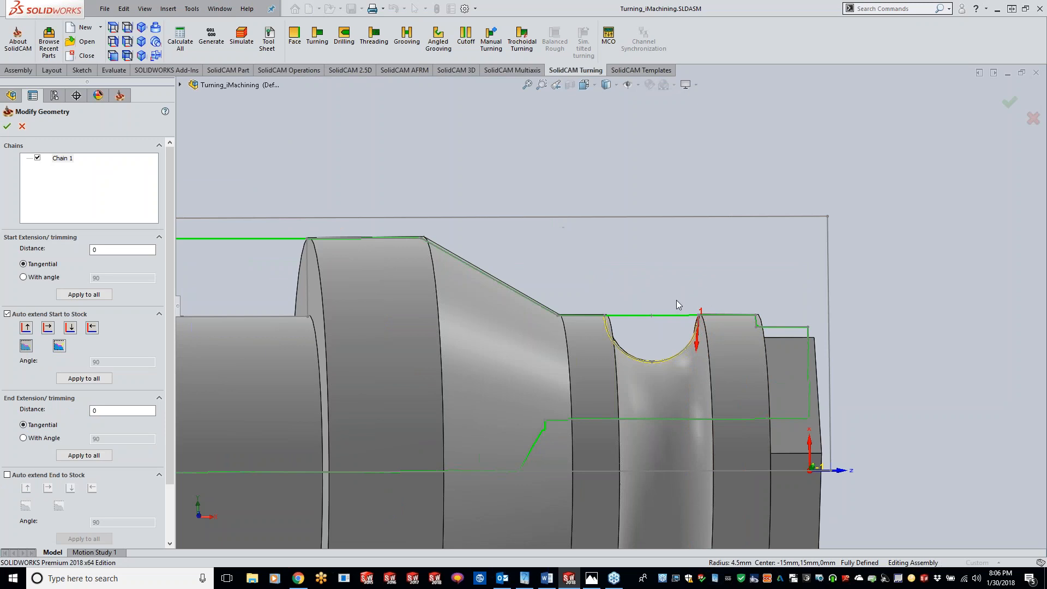
scroll(611, 348, "up", 6)
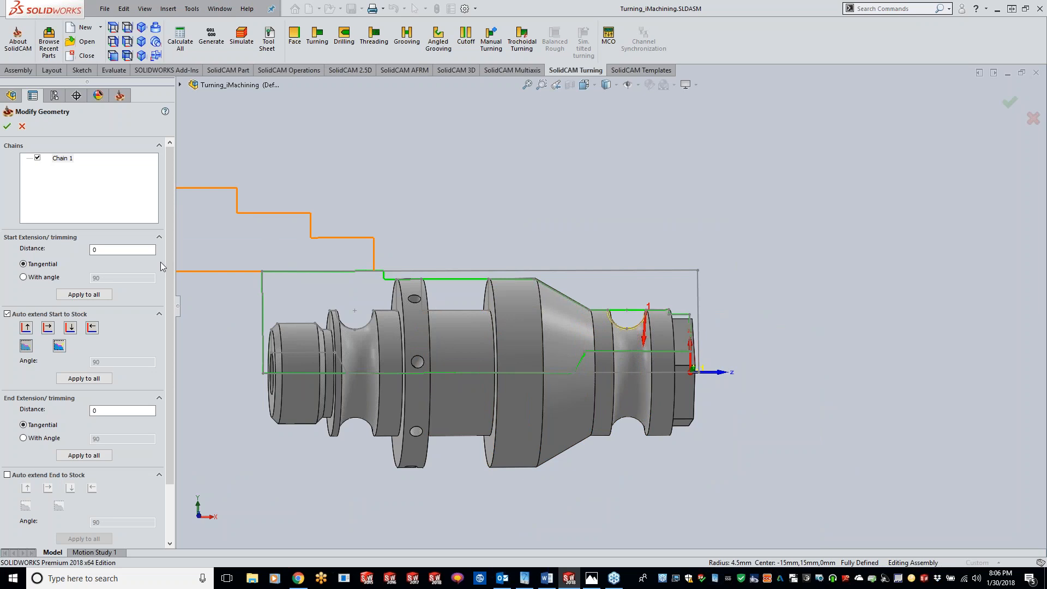
left_click(7, 126)
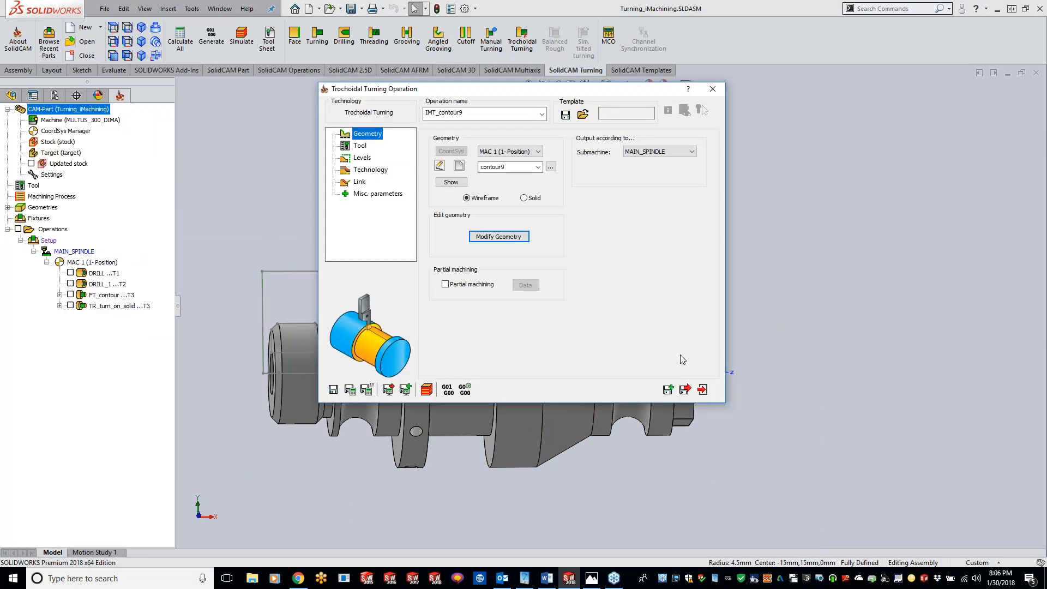
Step: Assign tool 4, the external grooving tool with the 4 mm round insert, then save and calculate the operation
left_click(361, 146)
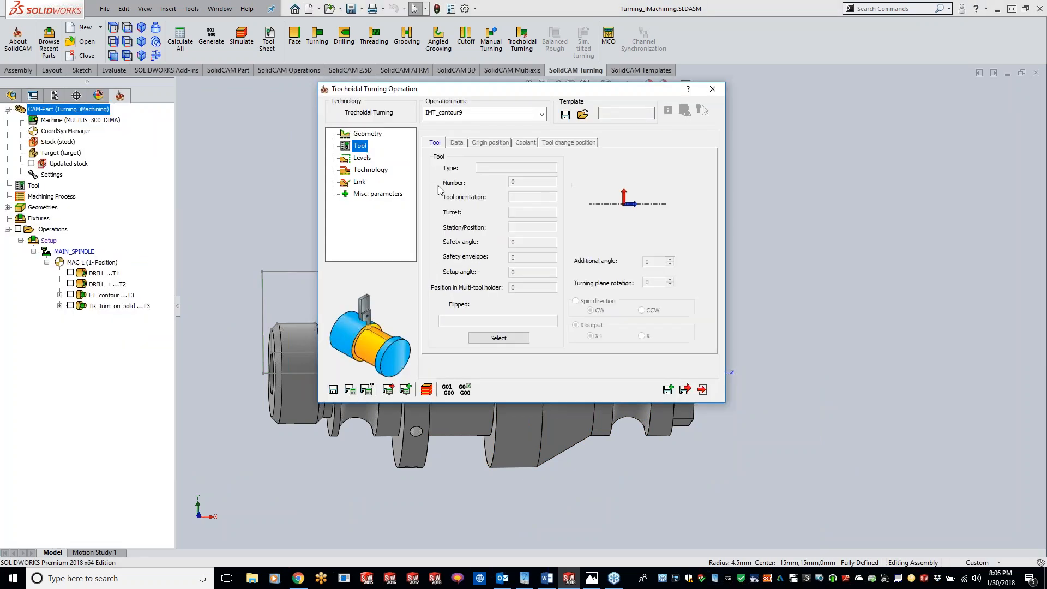
left_click(499, 338)
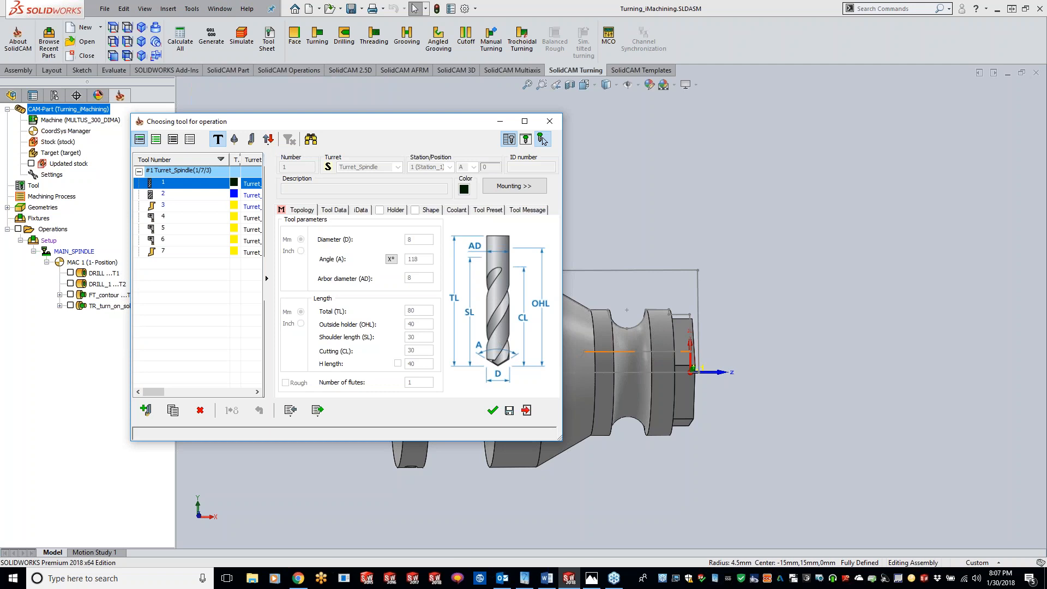
left_click(543, 140)
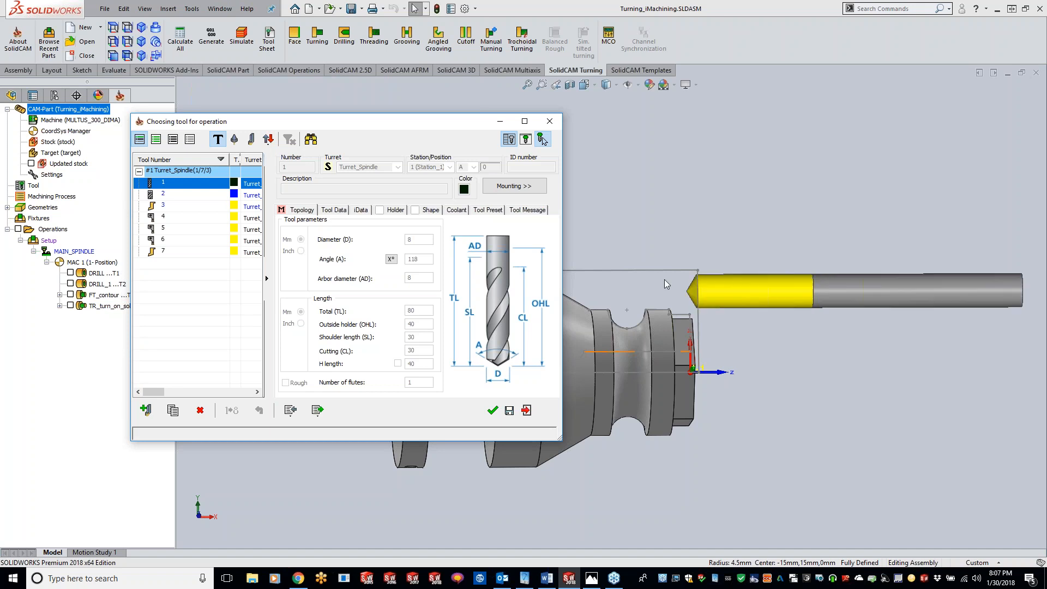
left_click(171, 218)
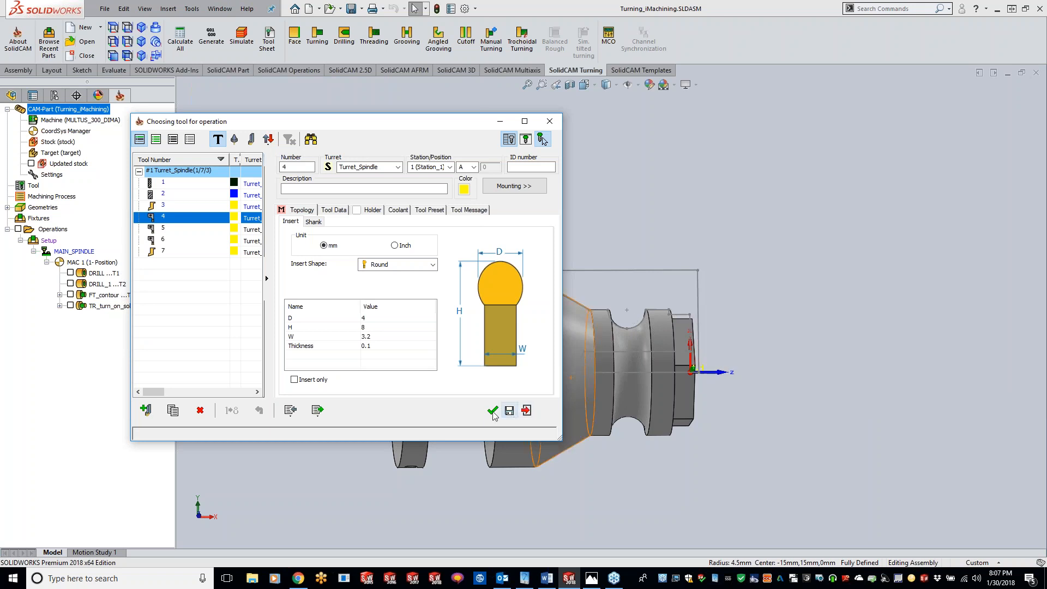
left_click(493, 412)
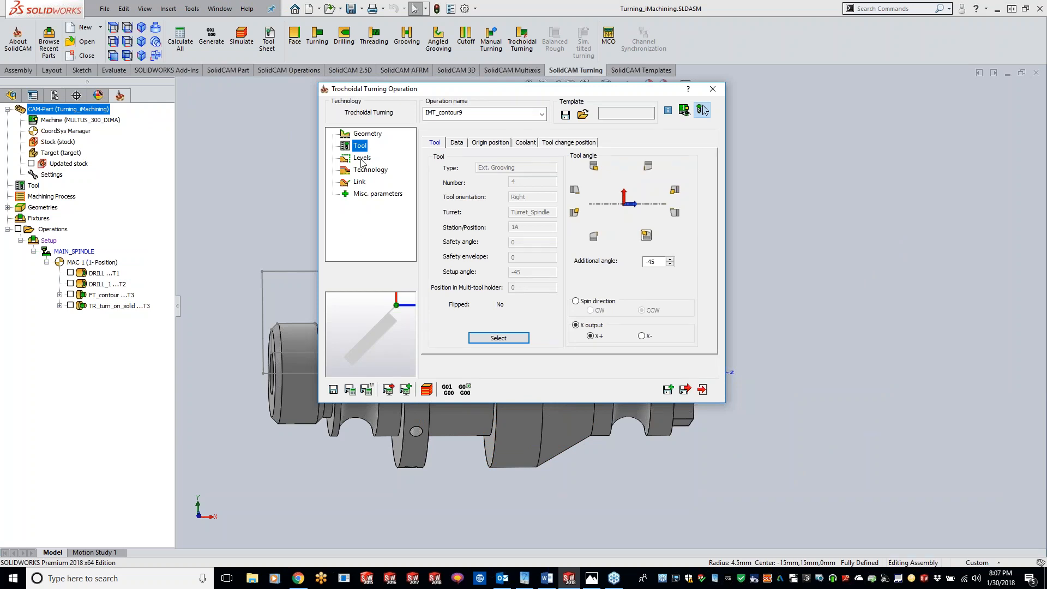
left_click(350, 389)
Step: Flip the grooving tool to approach from above the part, set its additional angle to 0, and check its position at the groove
left_click(371, 170)
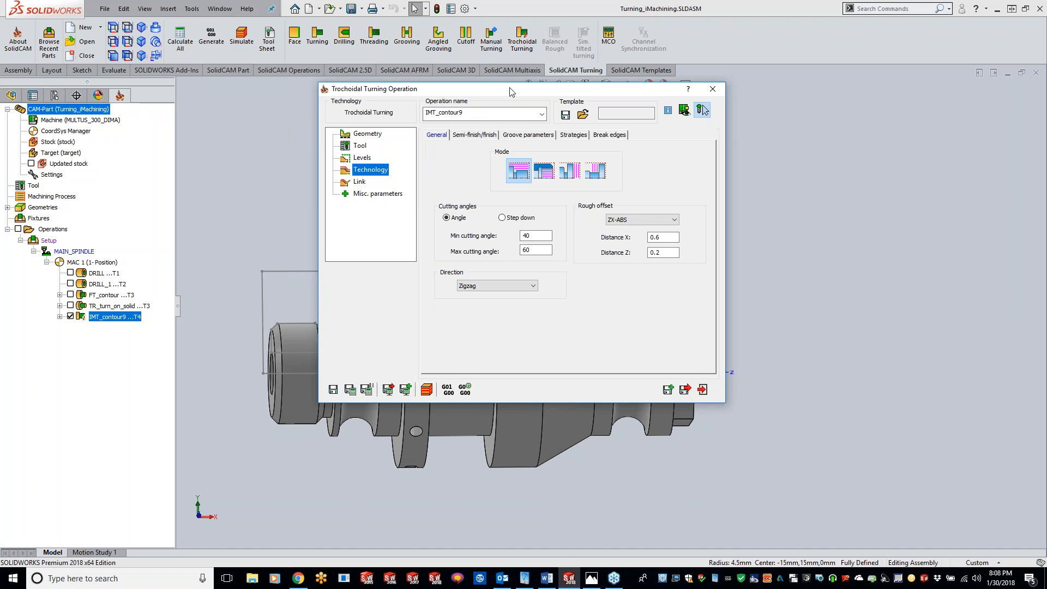
left_click(360, 146)
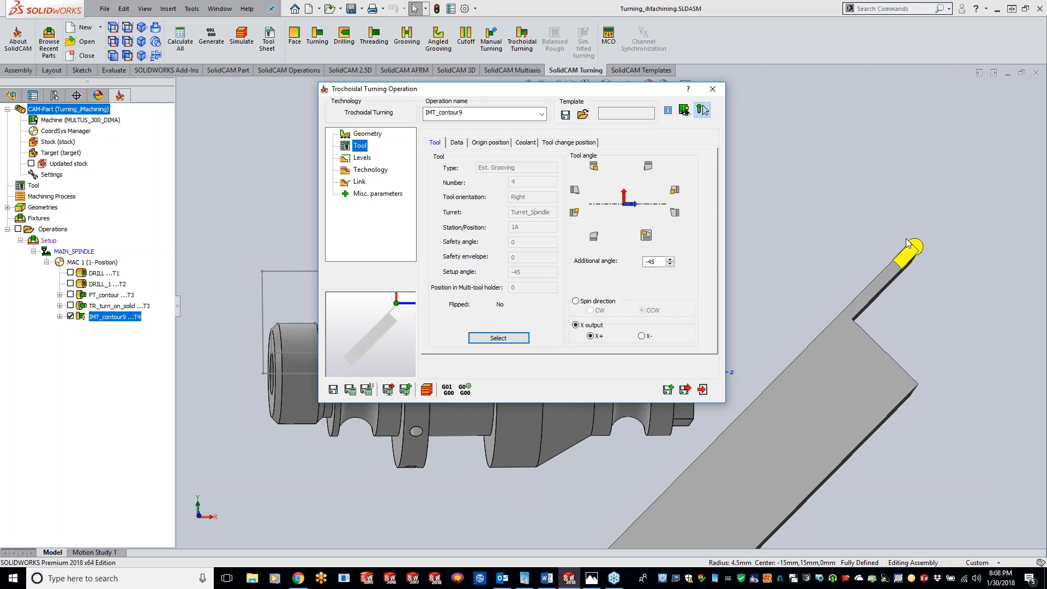
left_click(649, 167)
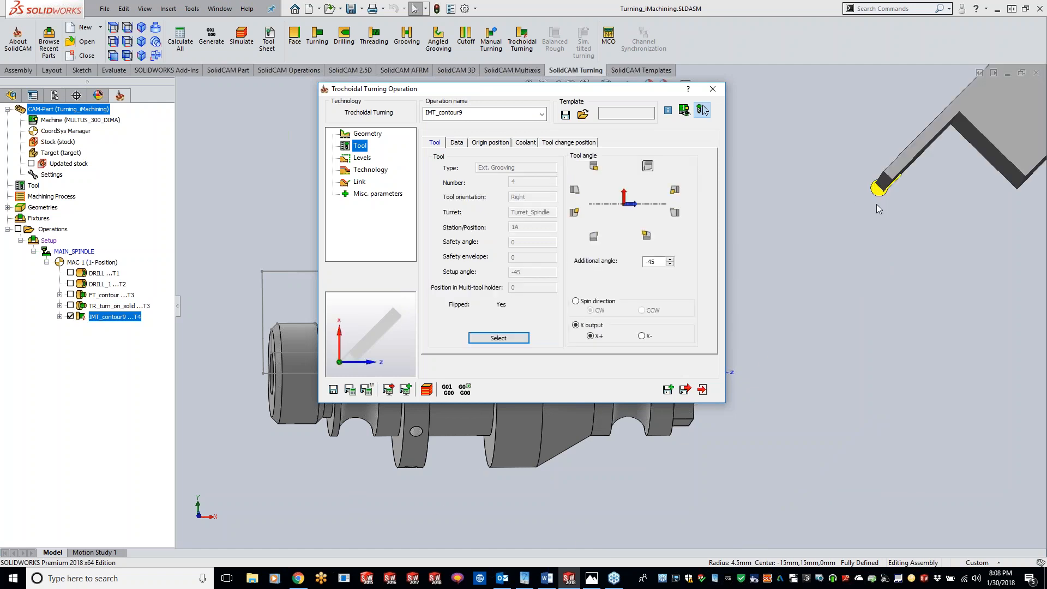
left_click_drag(661, 261, 618, 263)
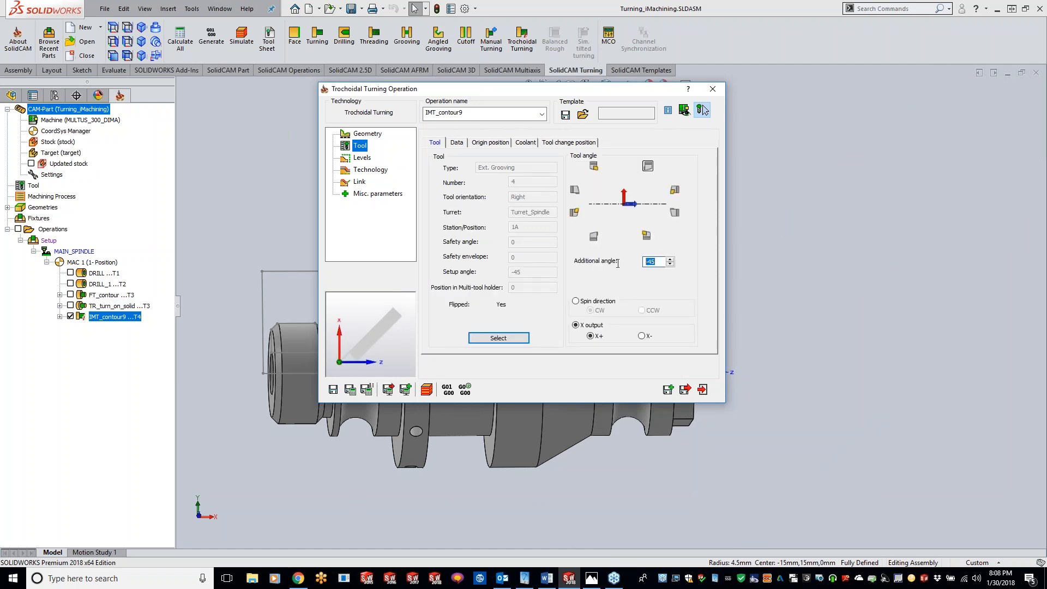
type("0")
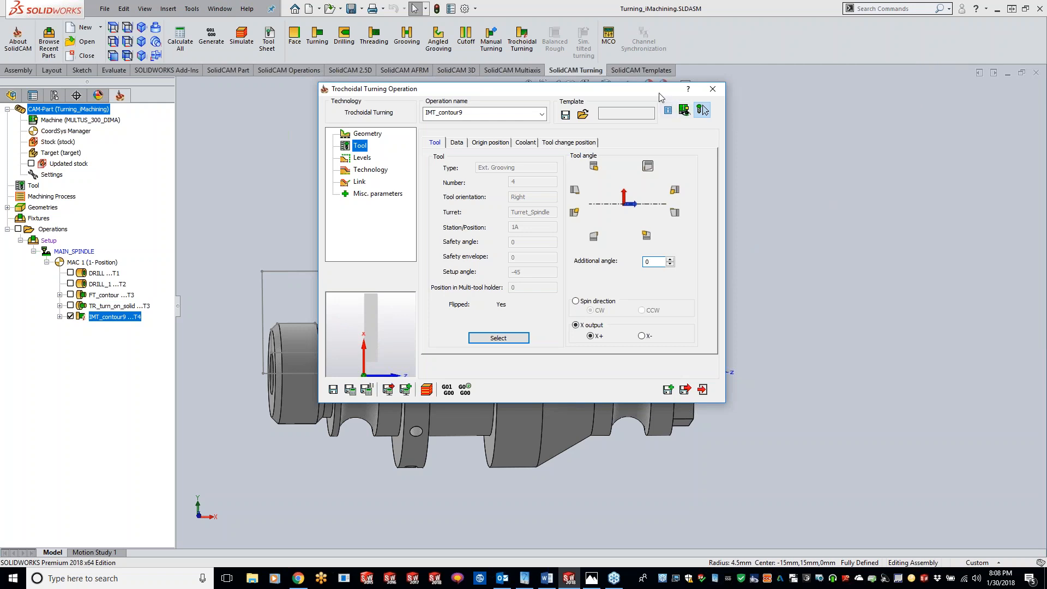
left_click_drag(664, 91, 218, 132)
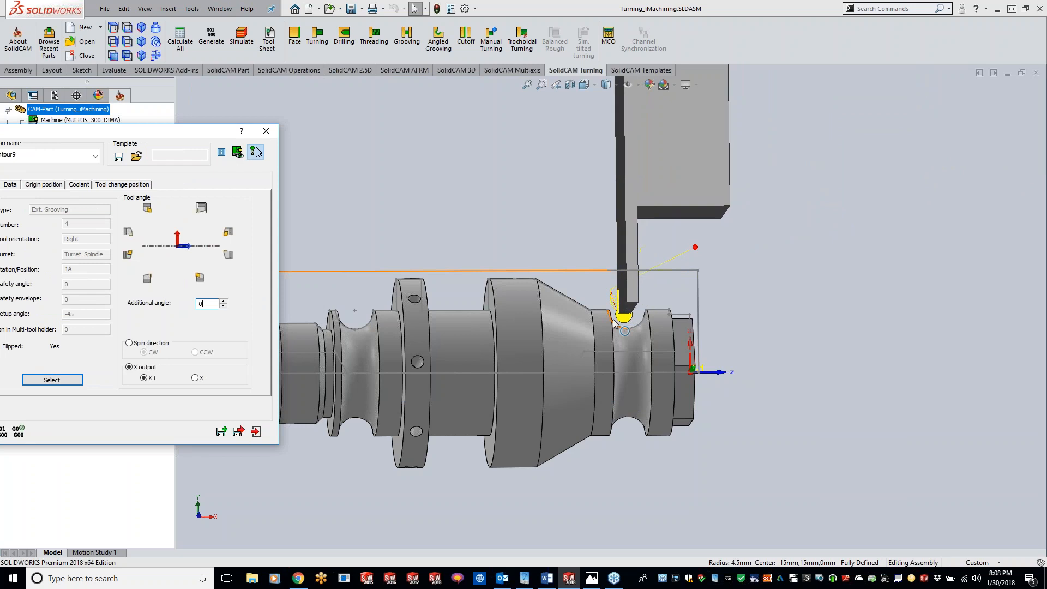
left_click(407, 149)
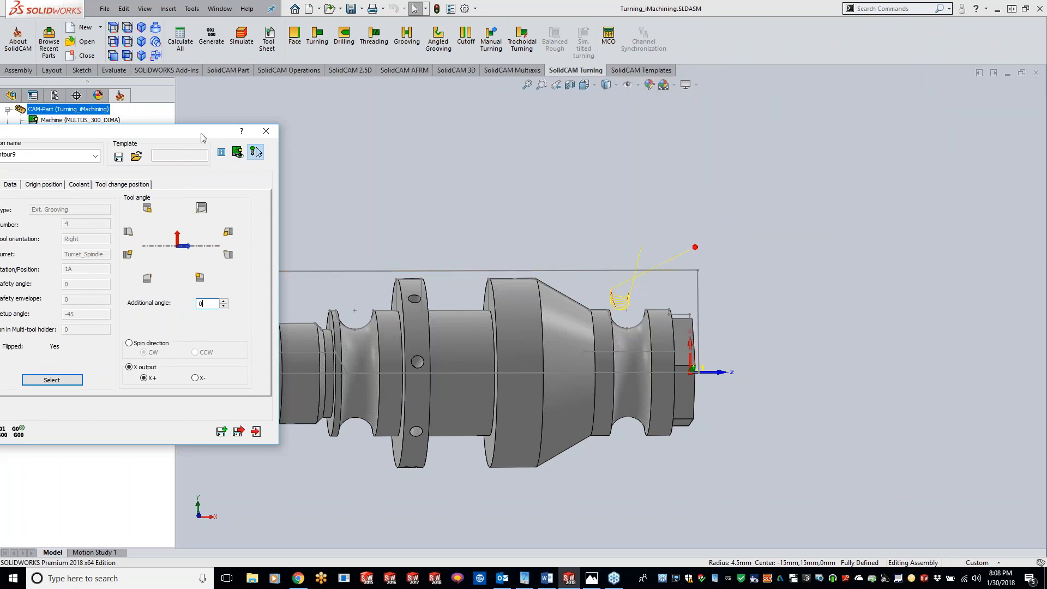
Step: Examine the operation's safety distance and its general, semi-finish/finish, groove parameter and descending motion settings
left_click(453, 195)
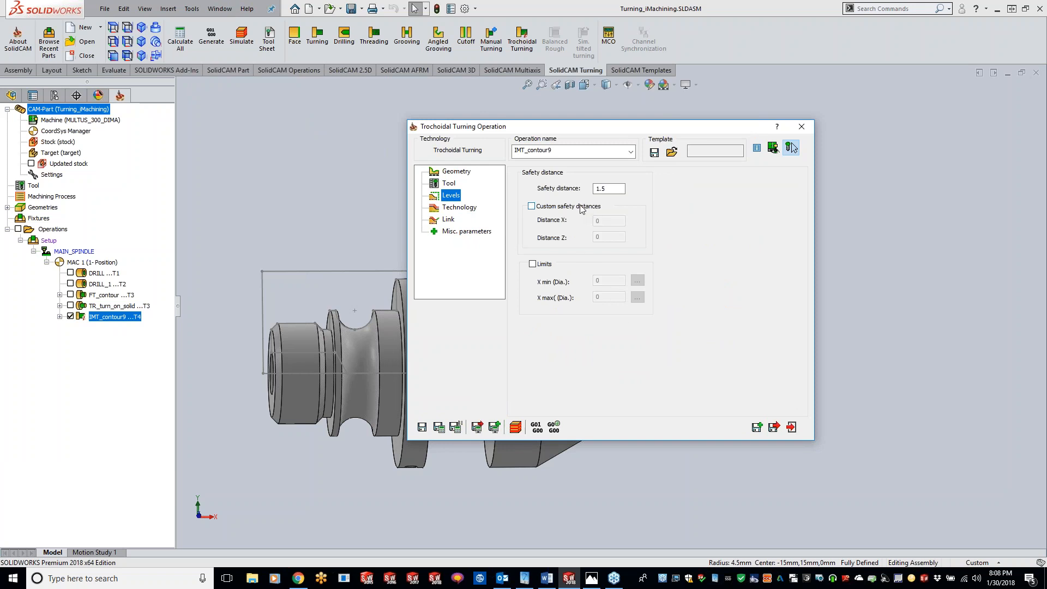
mouse_move(609, 189)
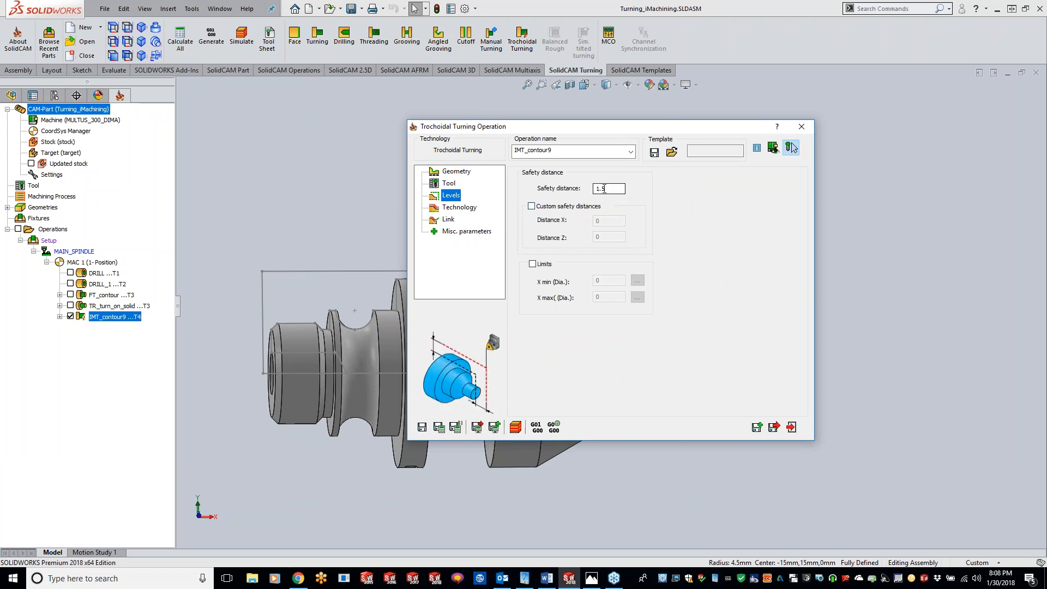
left_click(455, 208)
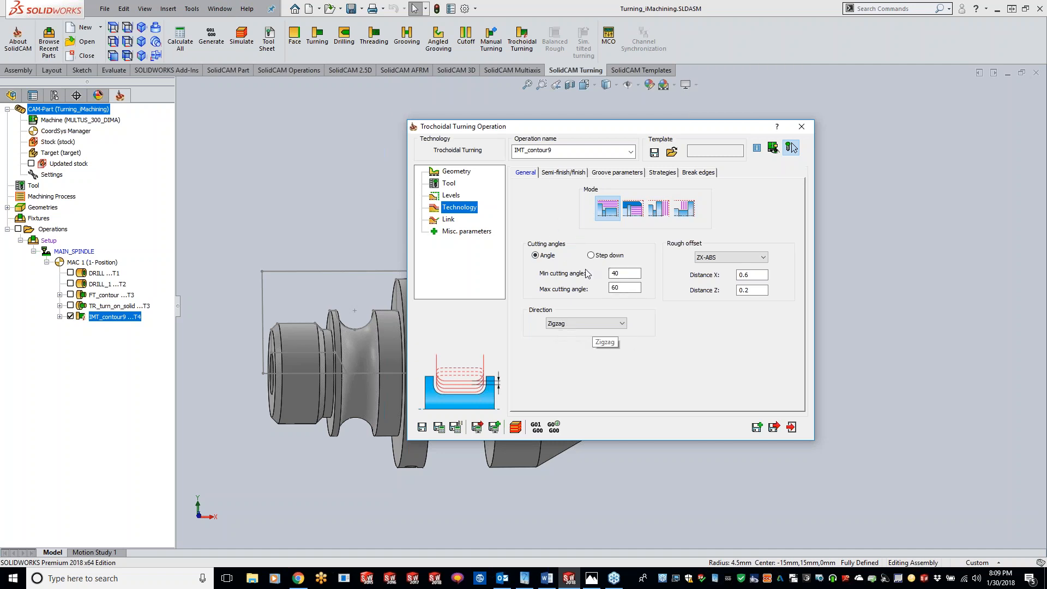
left_click(564, 174)
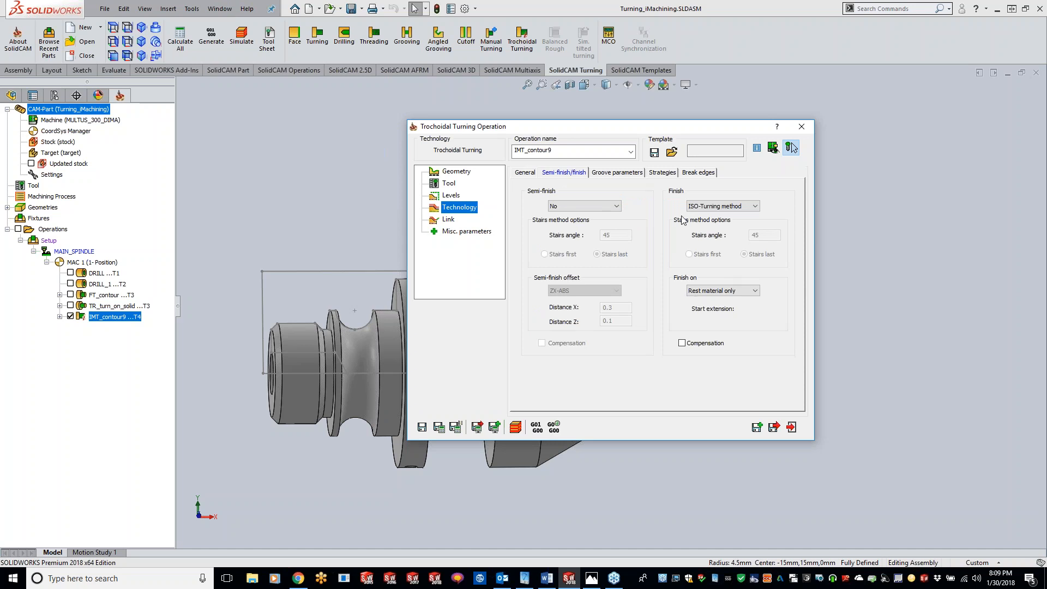
left_click(627, 173)
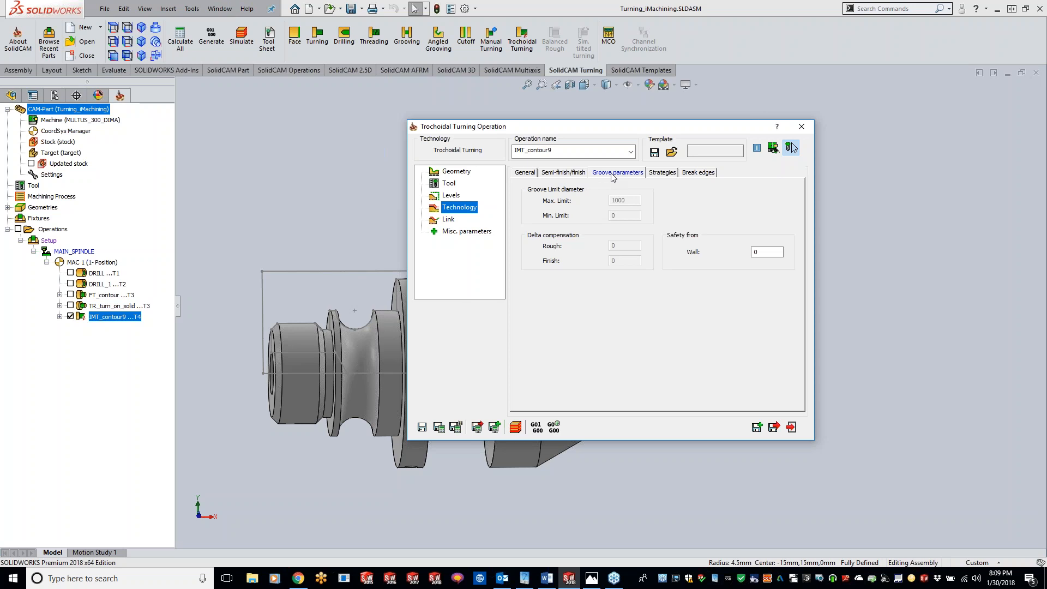
left_click(659, 175)
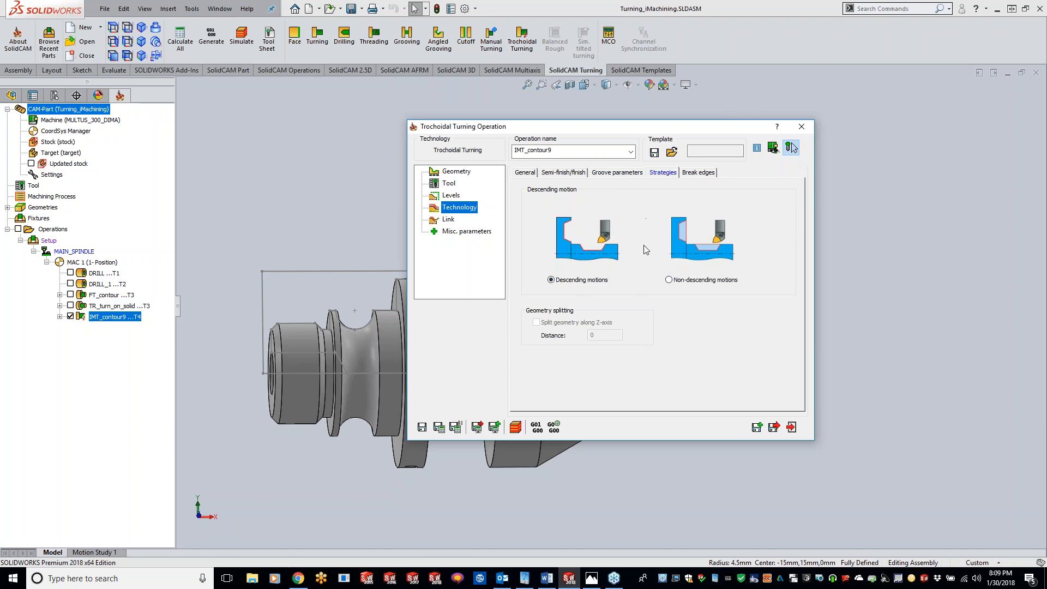
Step: Set the minimum cutting angle to 30, change the maximum cutting angle, and switch the cutting definition to Step down
left_click(524, 173)
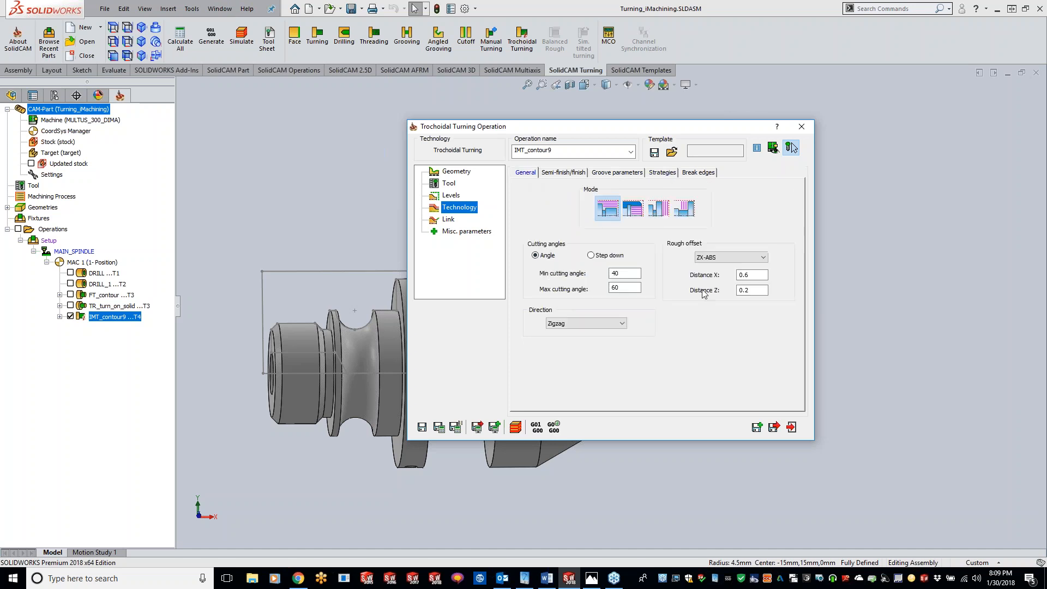
double_click(623, 274)
type("30")
key("Tab")
type("4")
left_click(591, 255)
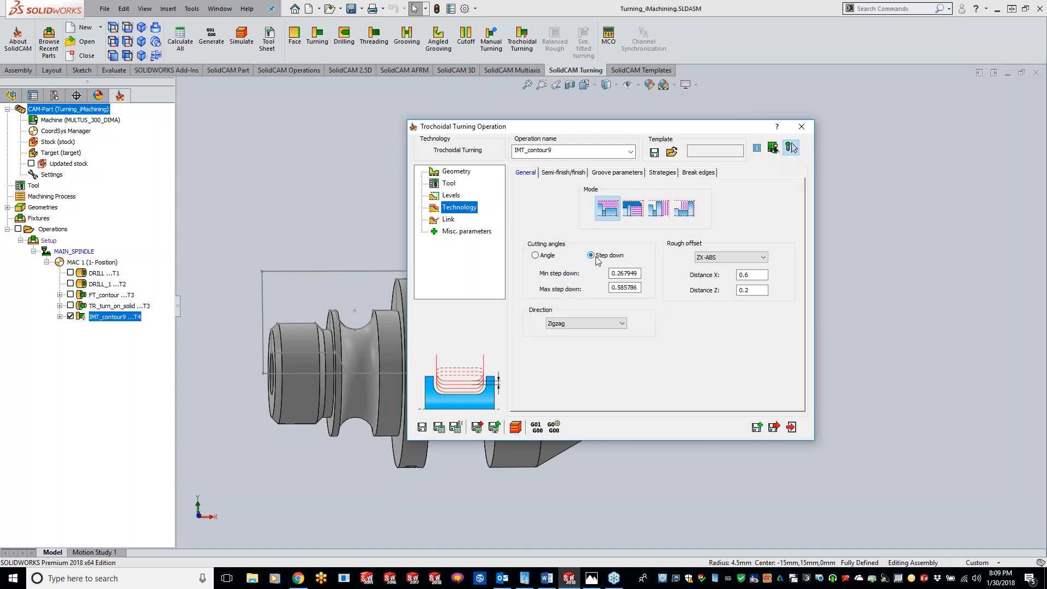
Step: Switch the cutting definition back to Angle, try the One way cutting direction, and return the direction to Zigzag
left_click(634, 286)
left_click(535, 256)
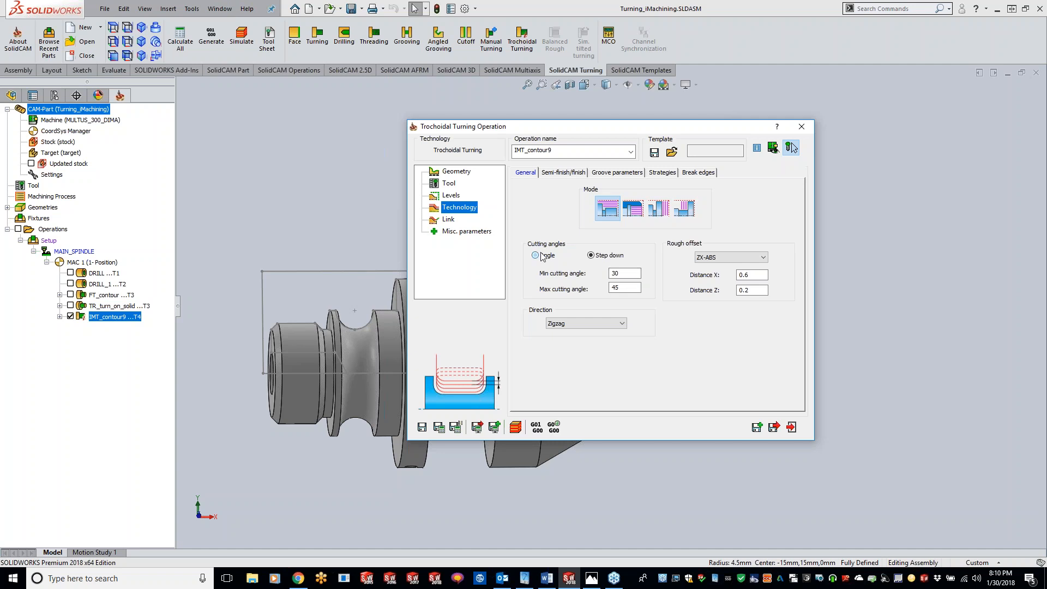
left_click(582, 325)
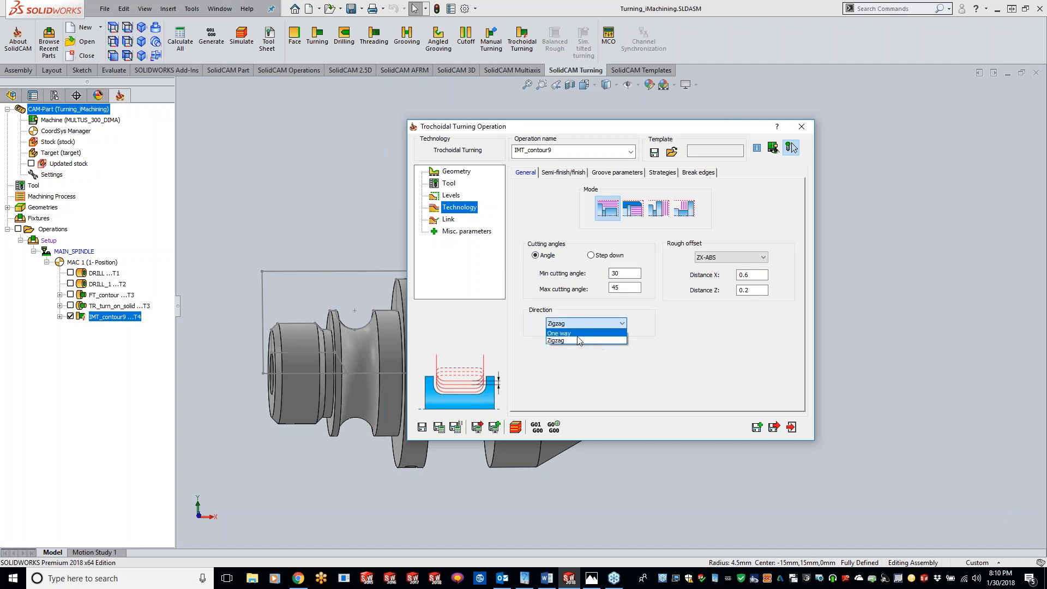
left_click(579, 335)
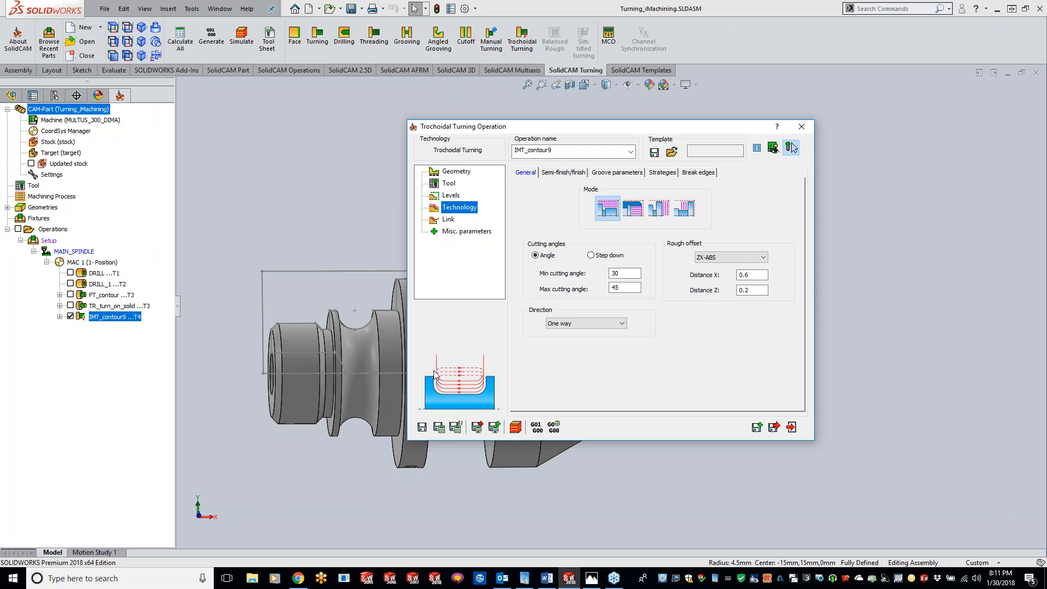
left_click(592, 325)
left_click(578, 341)
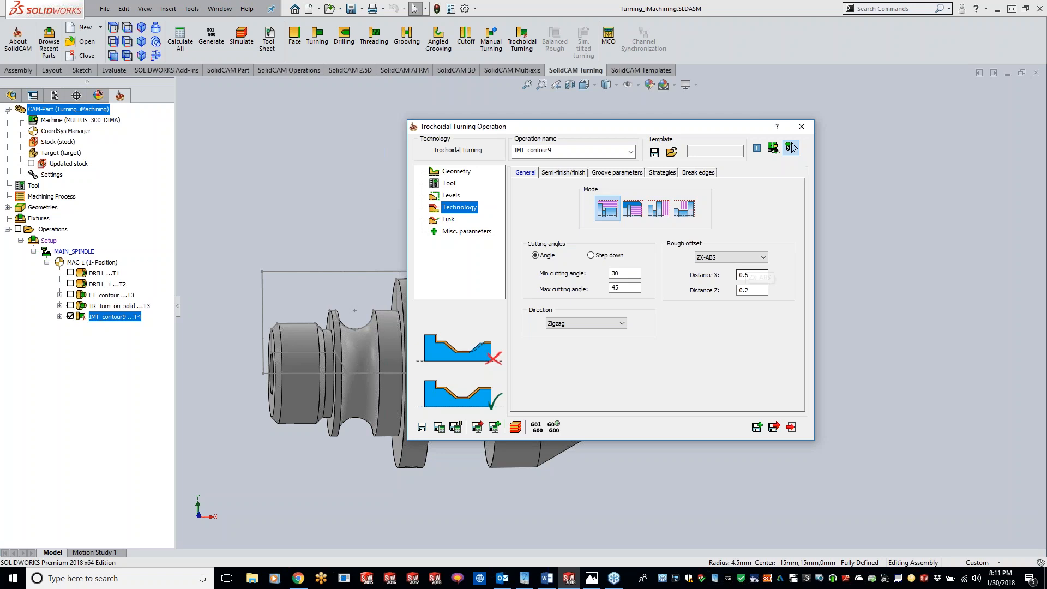
Step: Define the rough offset by a single Distance and enter 3 as its value
left_click(731, 257)
left_click(719, 267)
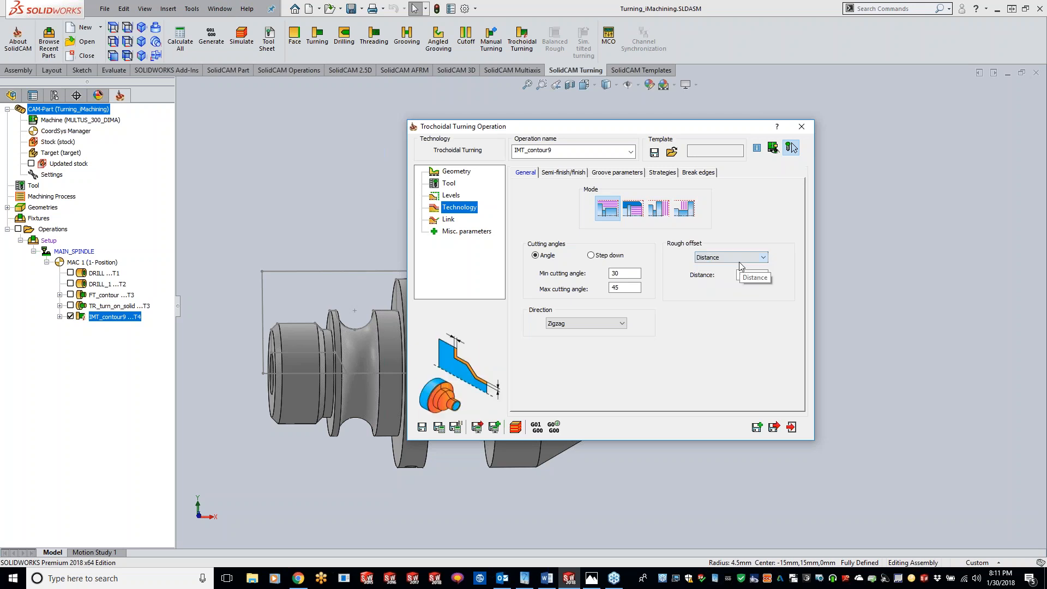
double_click(752, 274)
type("3")
Step: Enable compensation for the finish pass, check the link settings, and save and calculate the operation
left_click(559, 174)
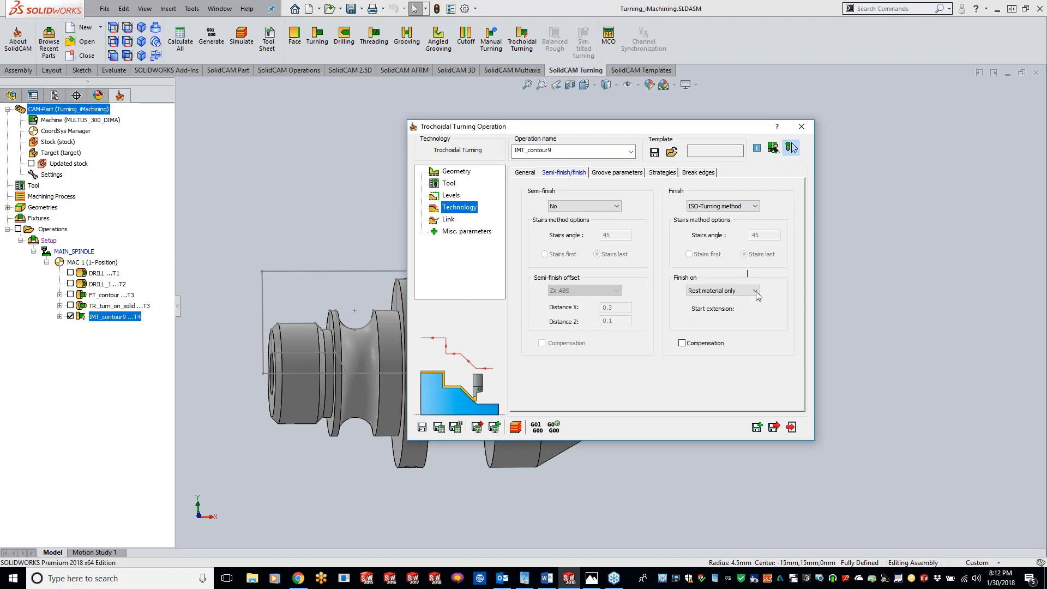
left_click(682, 344)
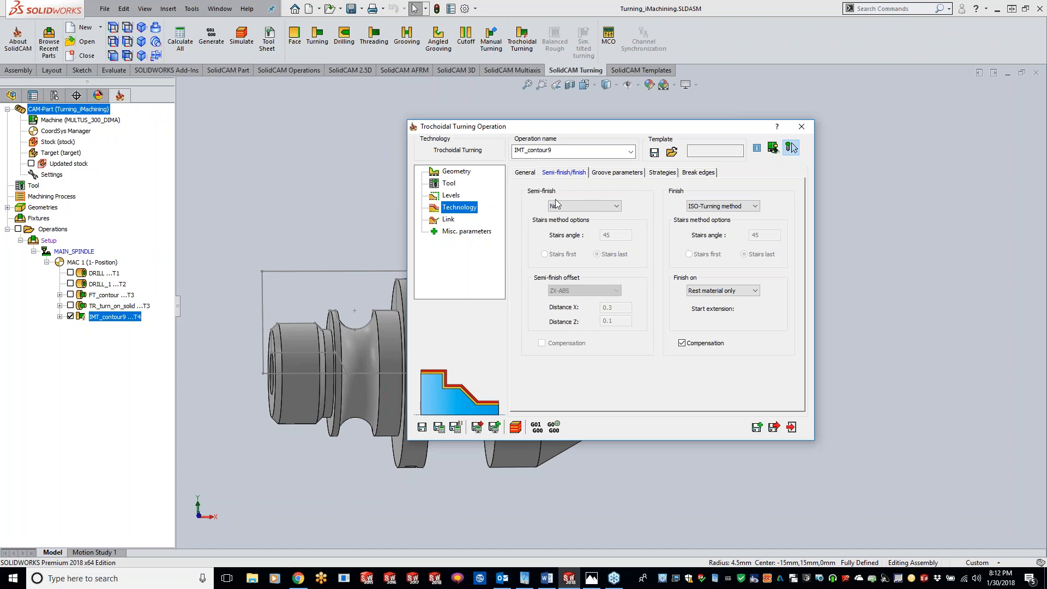
left_click(447, 220)
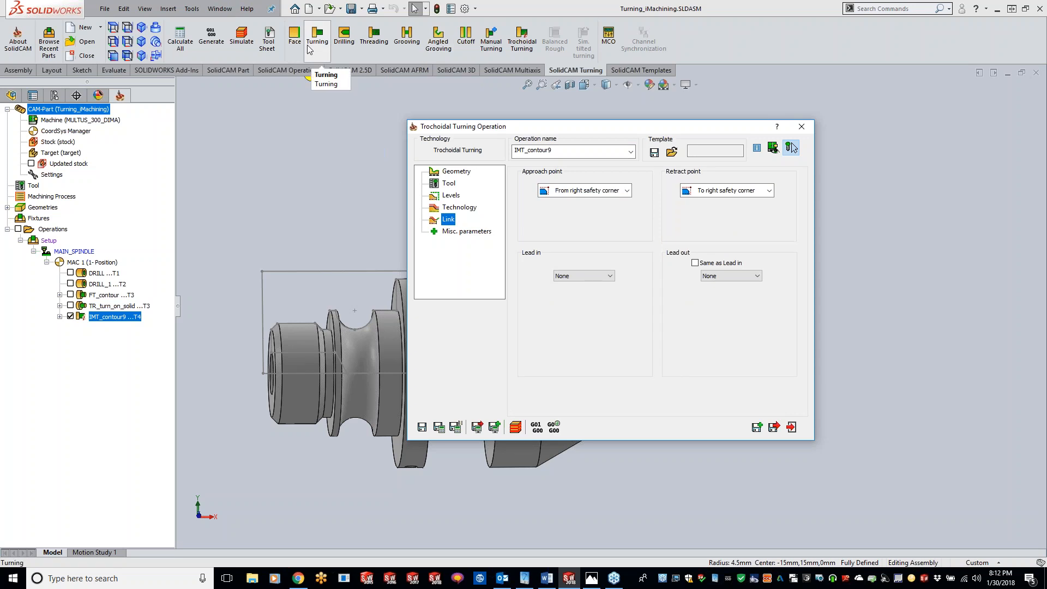
left_click(440, 428)
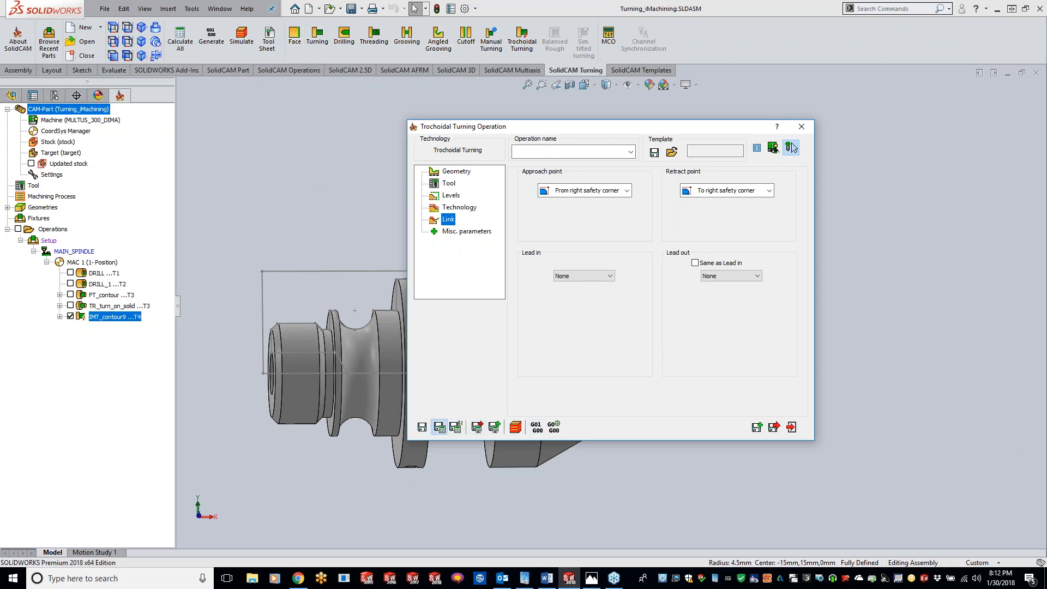
Step: Run the Turning simulation of the round groove toolpath at reduced speed and close it when the cut is done
left_click(516, 426)
scroll(620, 325, "down", 5)
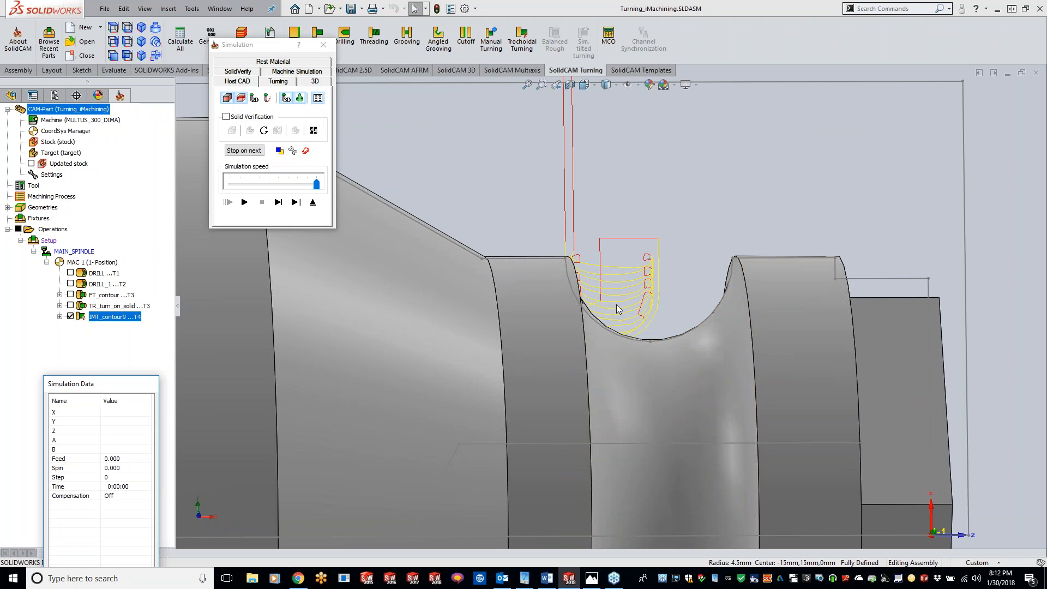
left_click(284, 86)
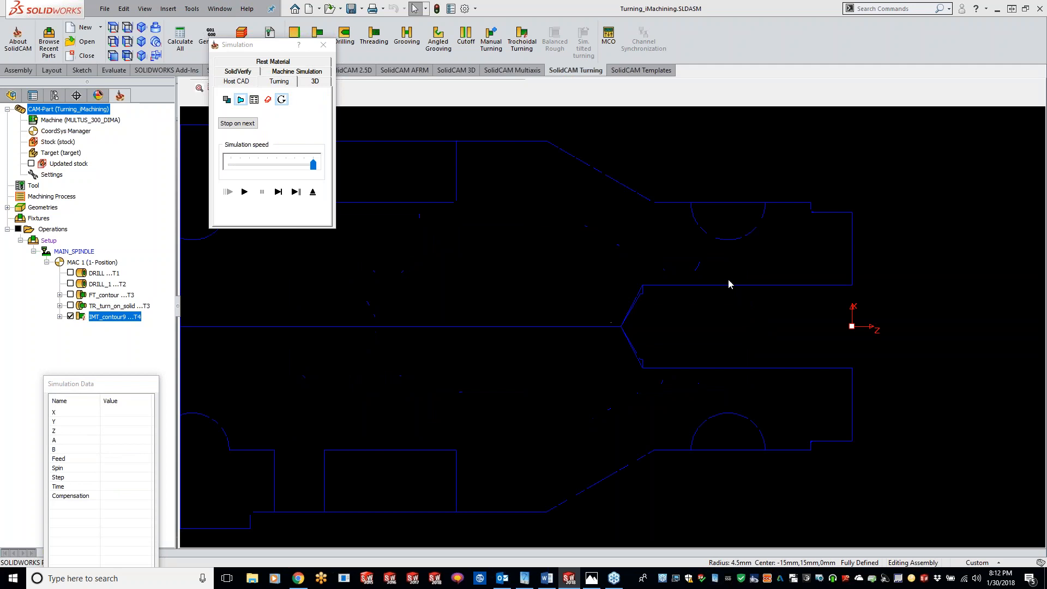
scroll(816, 216, "up", 2)
scroll(656, 317, "up", 5)
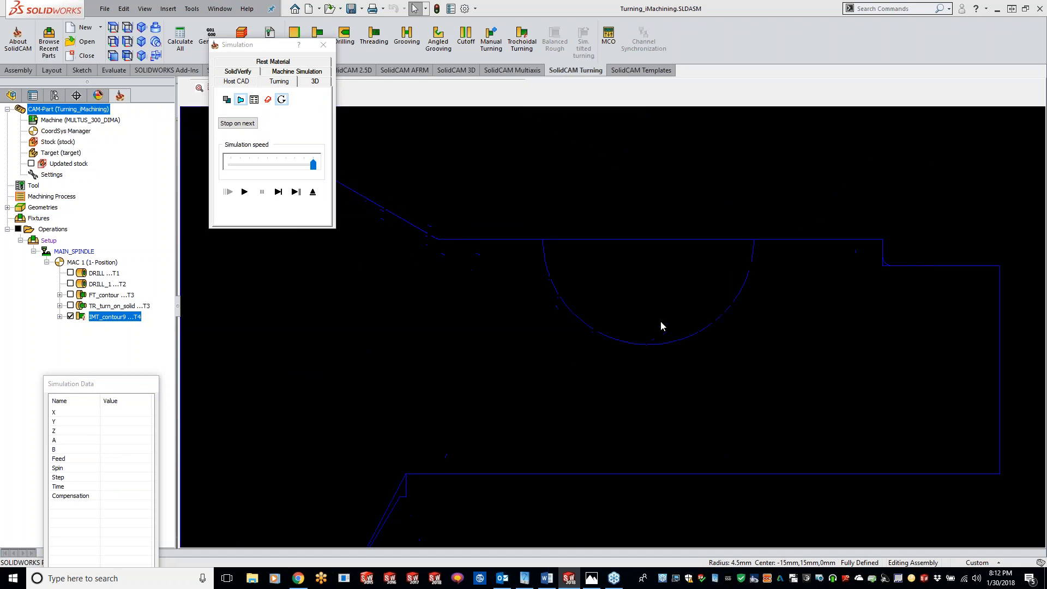
left_click_drag(313, 164, 250, 164)
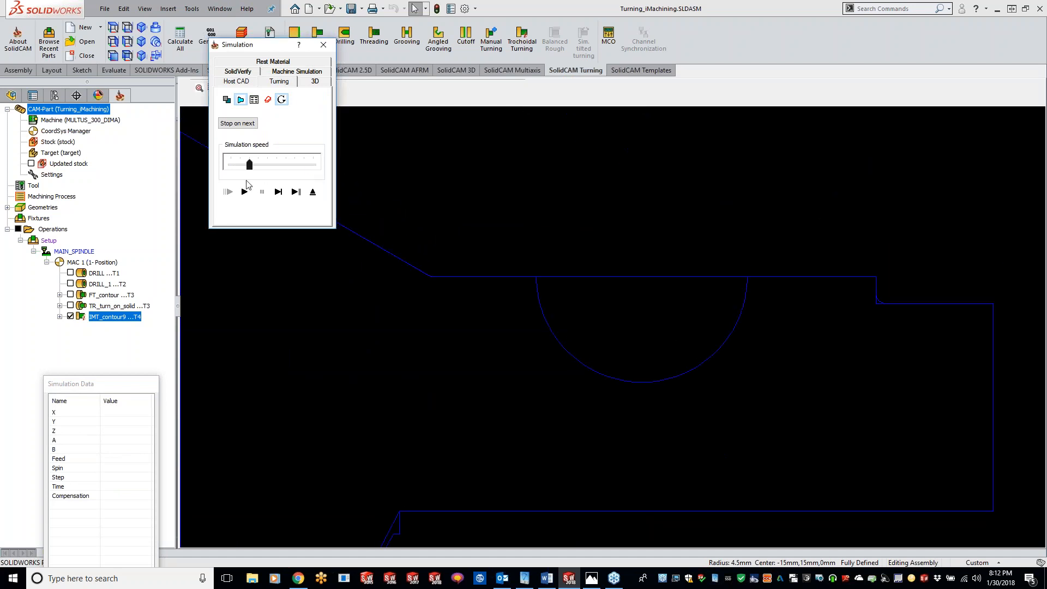
left_click(245, 192)
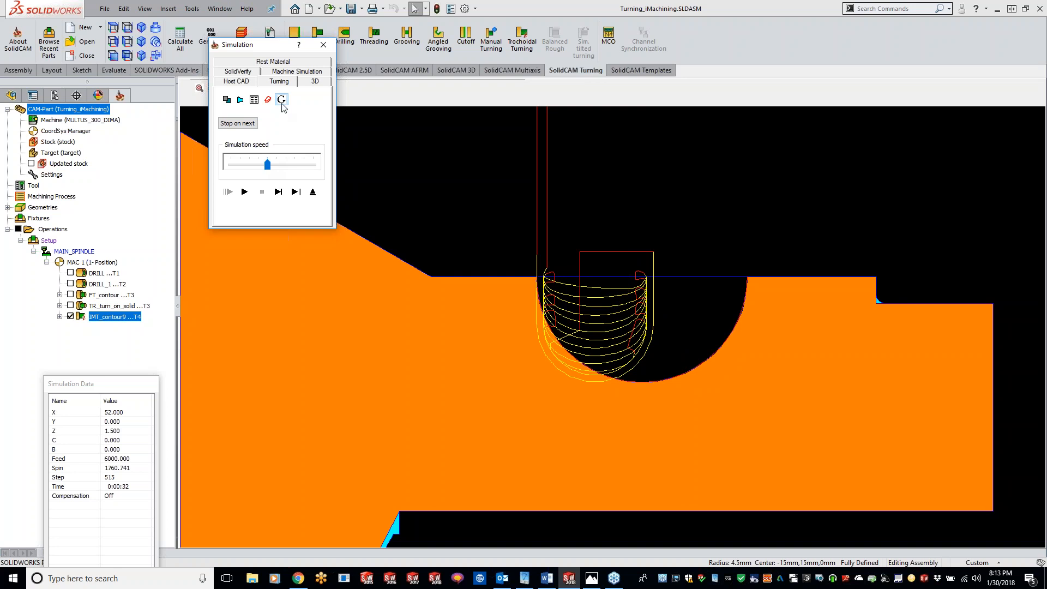
left_click(324, 45)
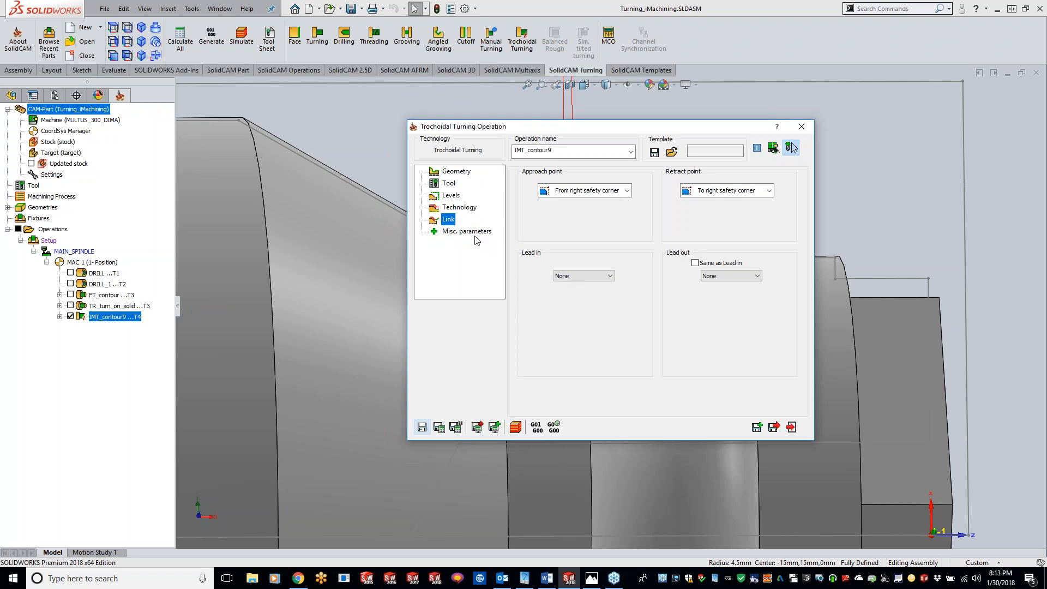
Step: Close the IMT_contour9 operation and hide its toolpath on the part
left_click(458, 209)
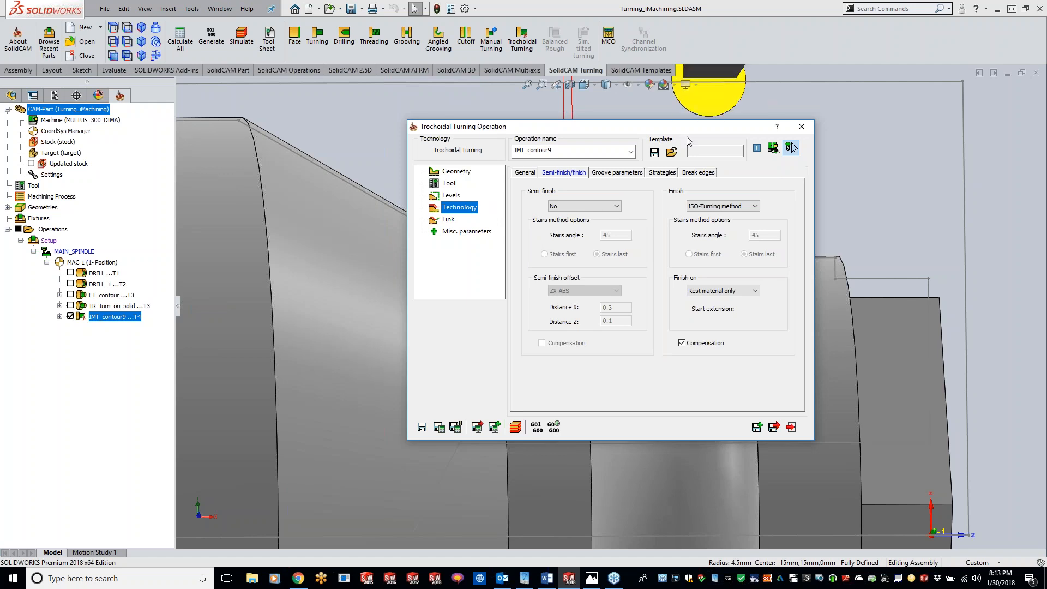
left_click_drag(683, 130, 664, 116)
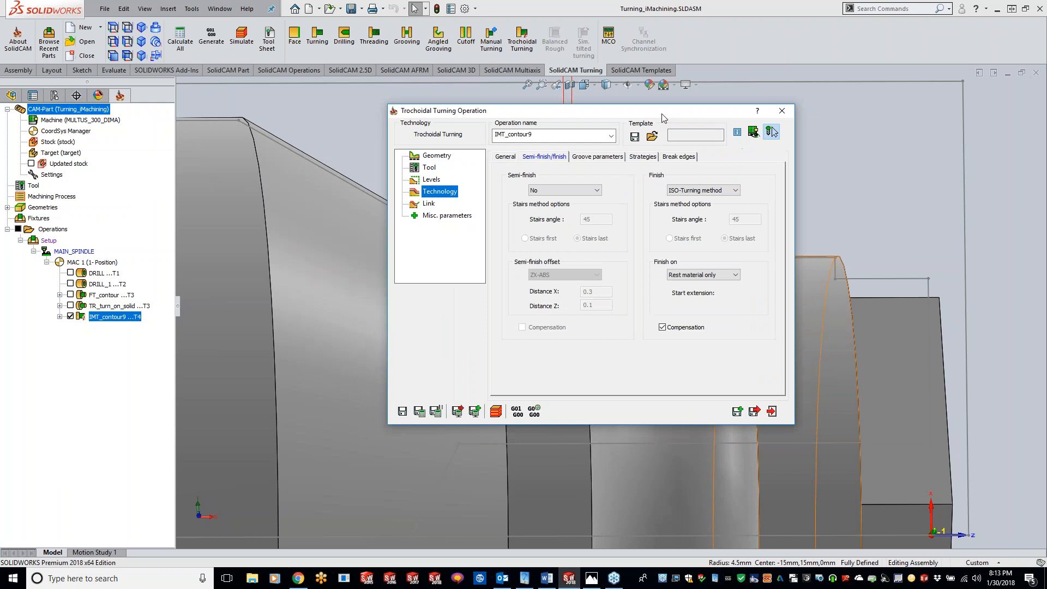
left_click(783, 111)
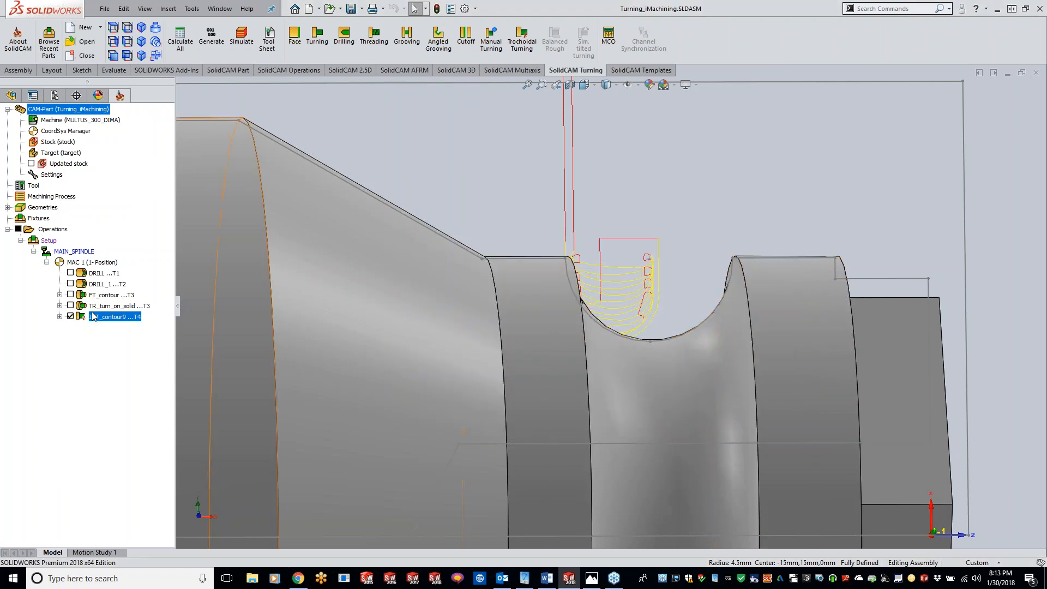
scroll(605, 334, "up", 3)
scroll(600, 333, "up", 2)
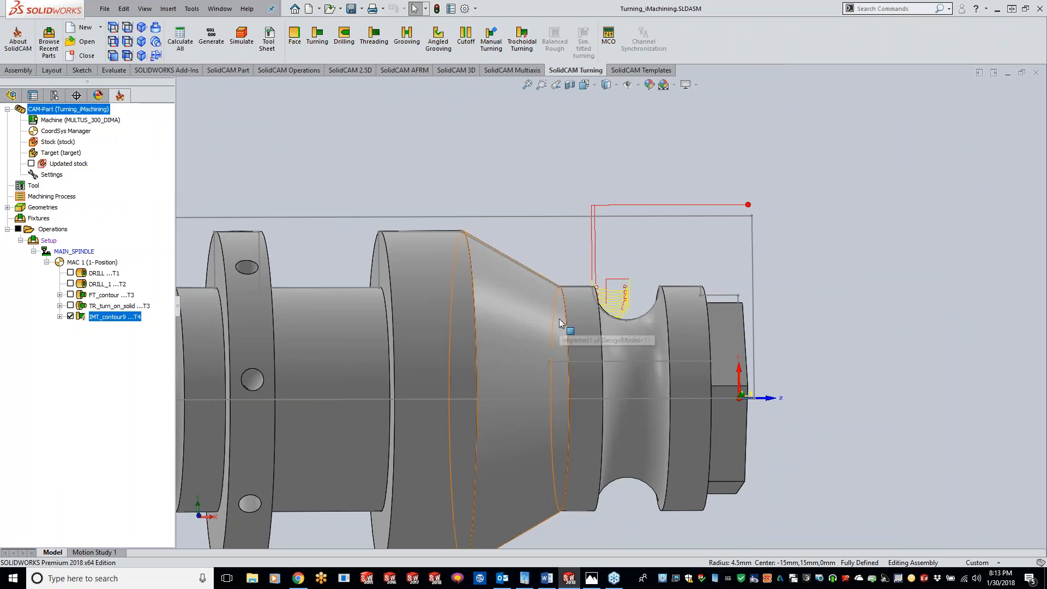
scroll(420, 299, "up", 1)
mouse_move(428, 300)
middle_mouse_down()
mouse_move(409, 304)
mouse_move(425, 303)
middle_mouse_up()
scroll(361, 279, "down", 3)
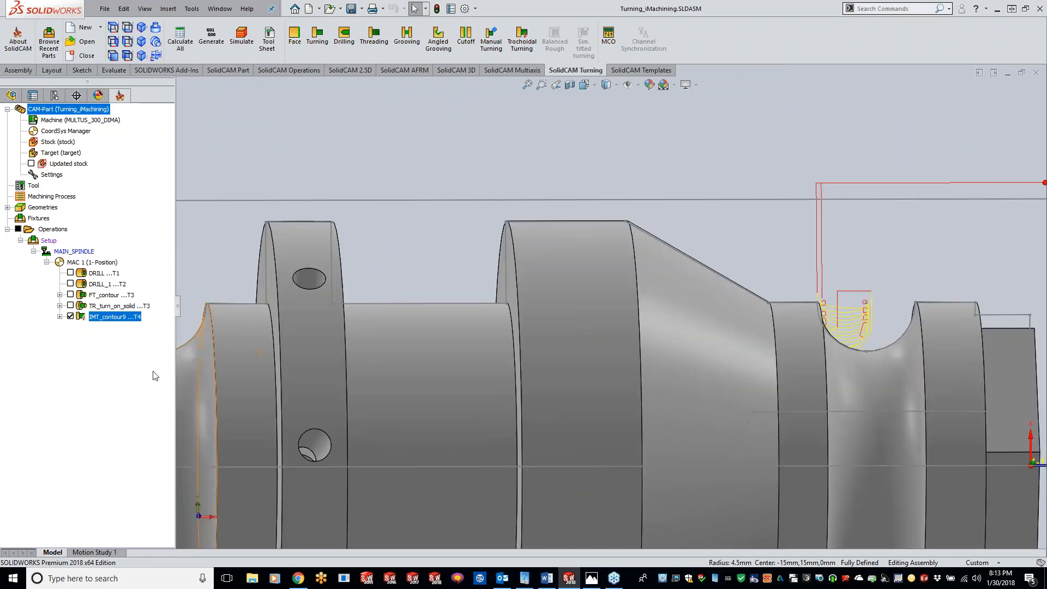
left_click(70, 316)
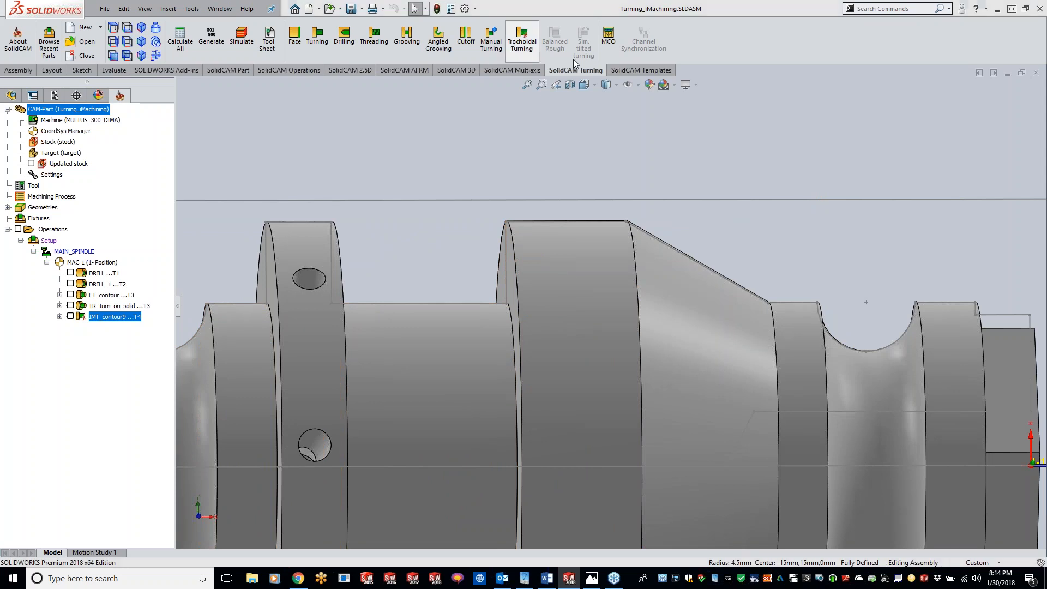
Step: Create a new Trochoidal Turning operation with a geometry chain along the side walls and floor of the rectangular groove
left_click(522, 39)
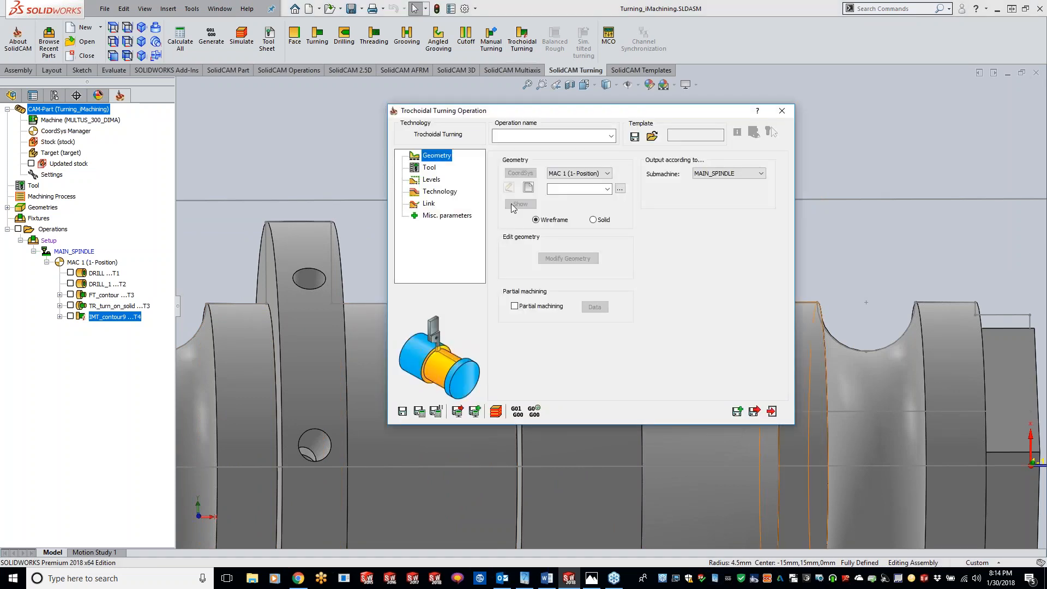
left_click(528, 188)
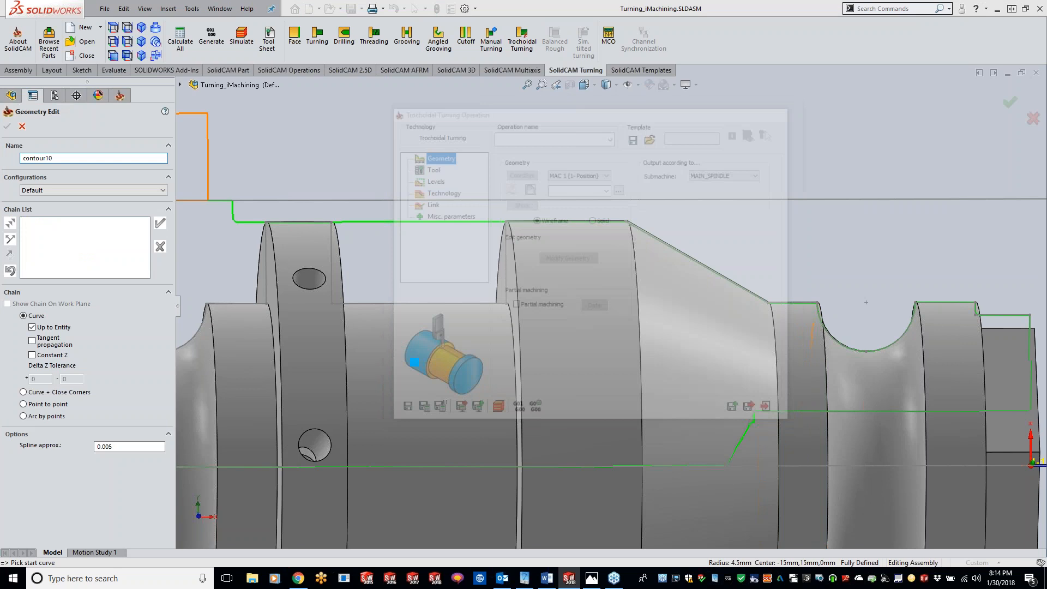
left_click(506, 254)
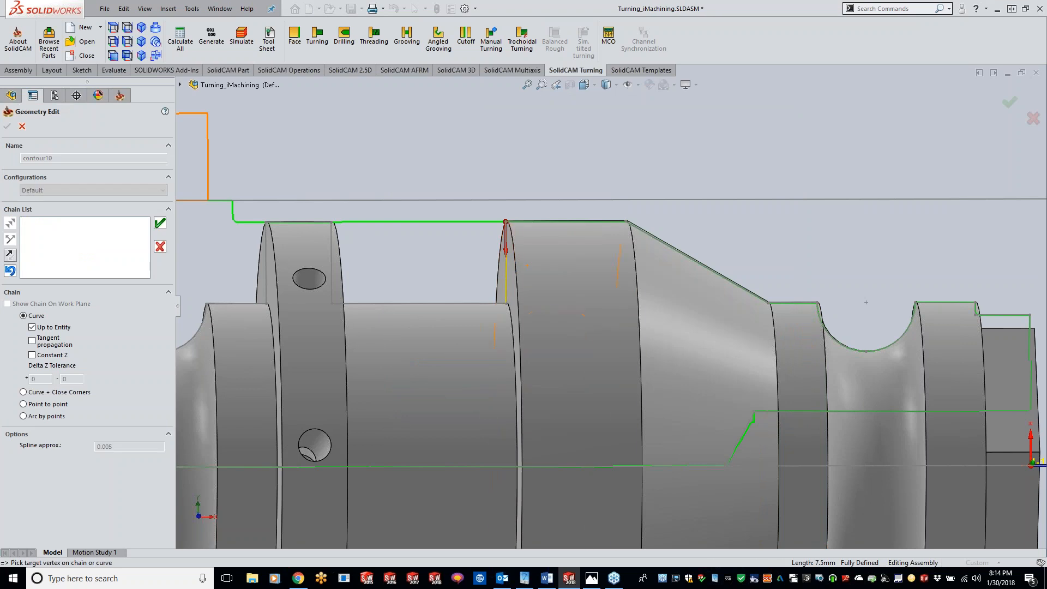
left_click(336, 255)
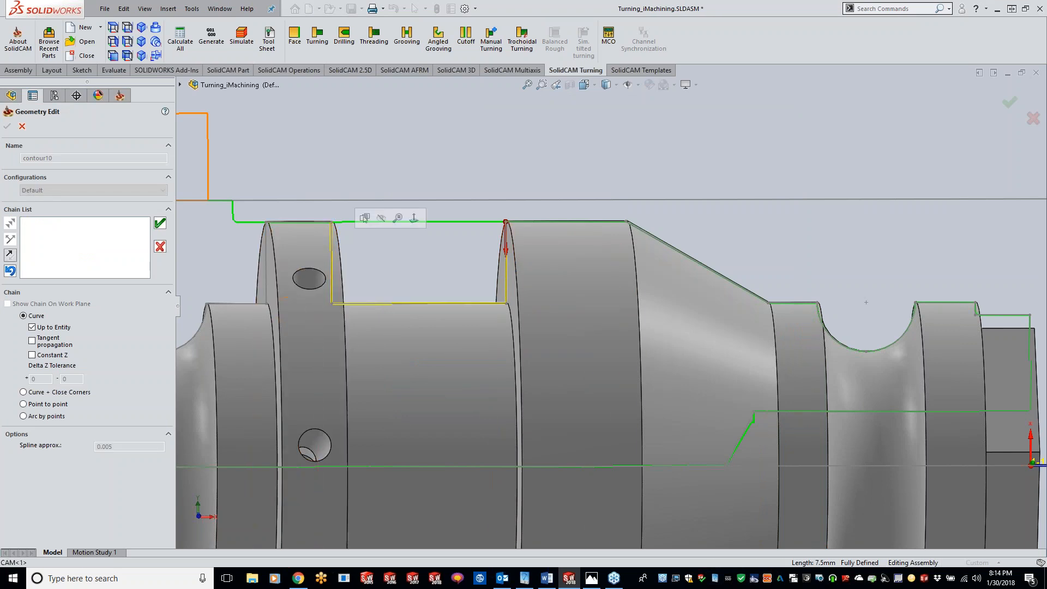
left_click(159, 224)
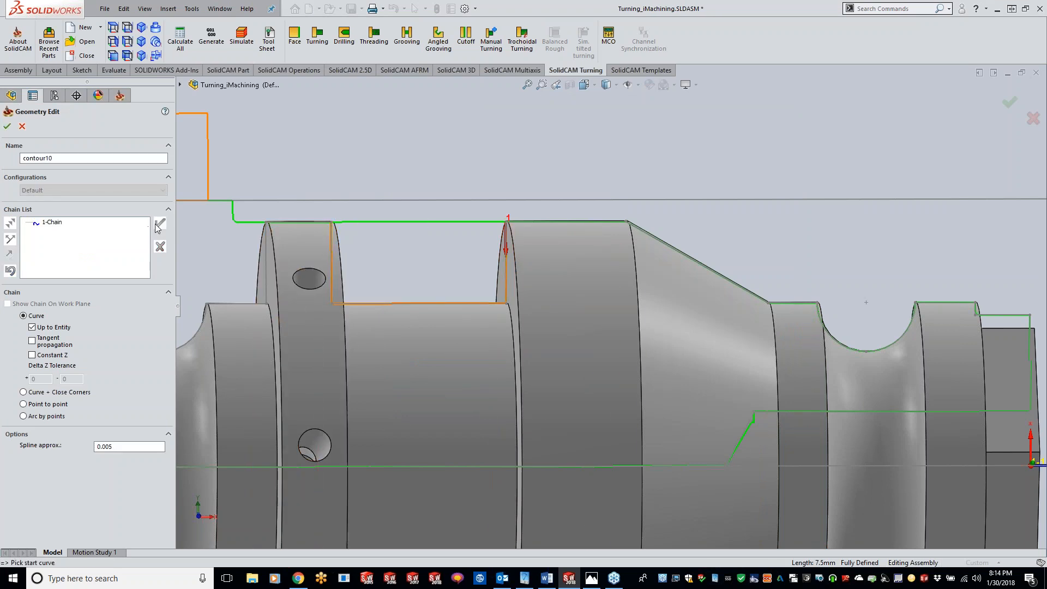
left_click(7, 127)
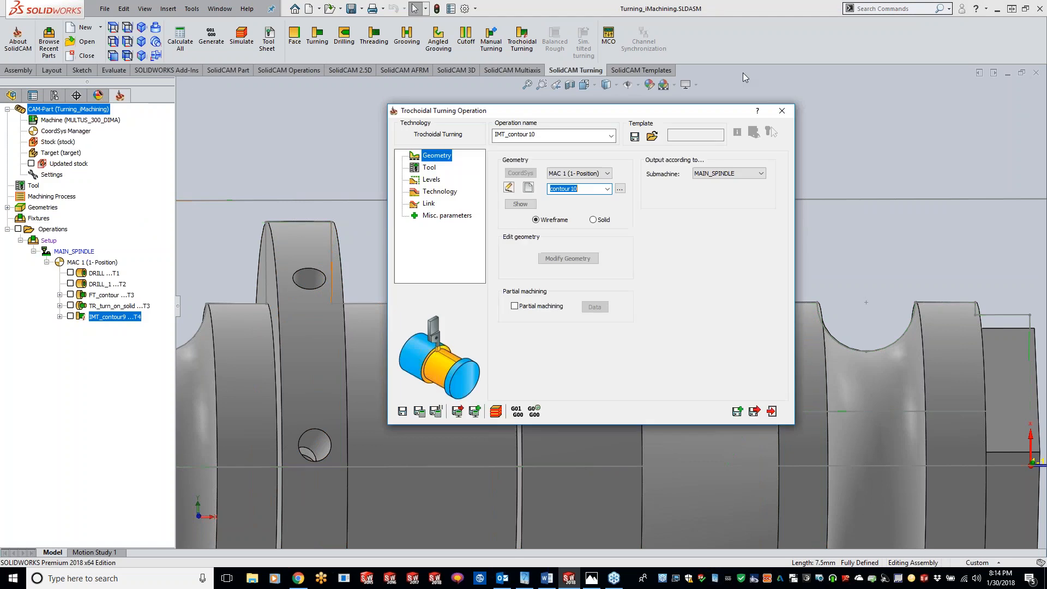
Step: Start defining another geometry for the new Trochoidal Turning operation
double_click(626, 111)
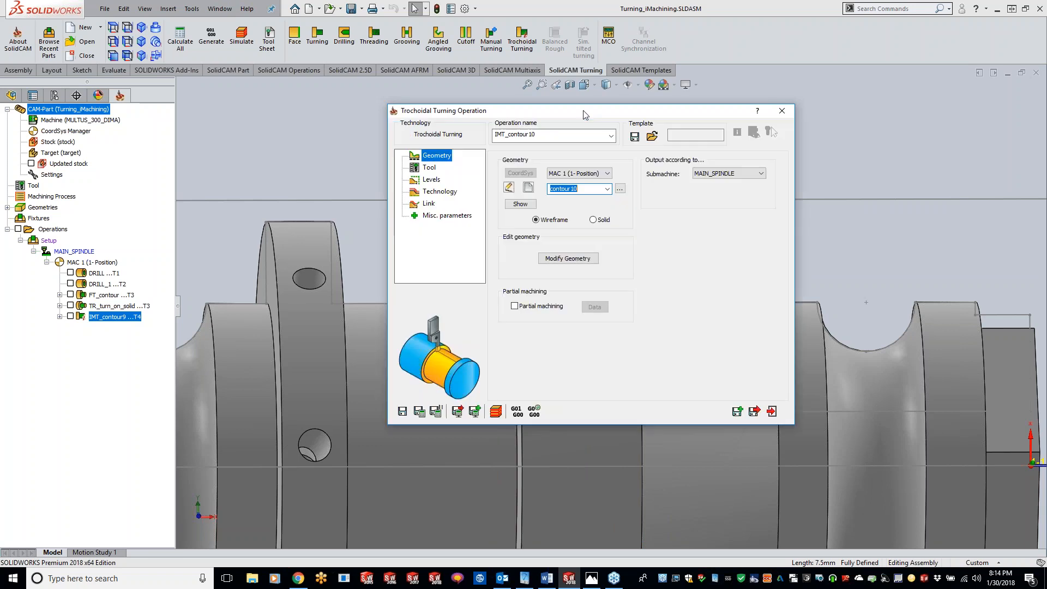
left_click(578, 259)
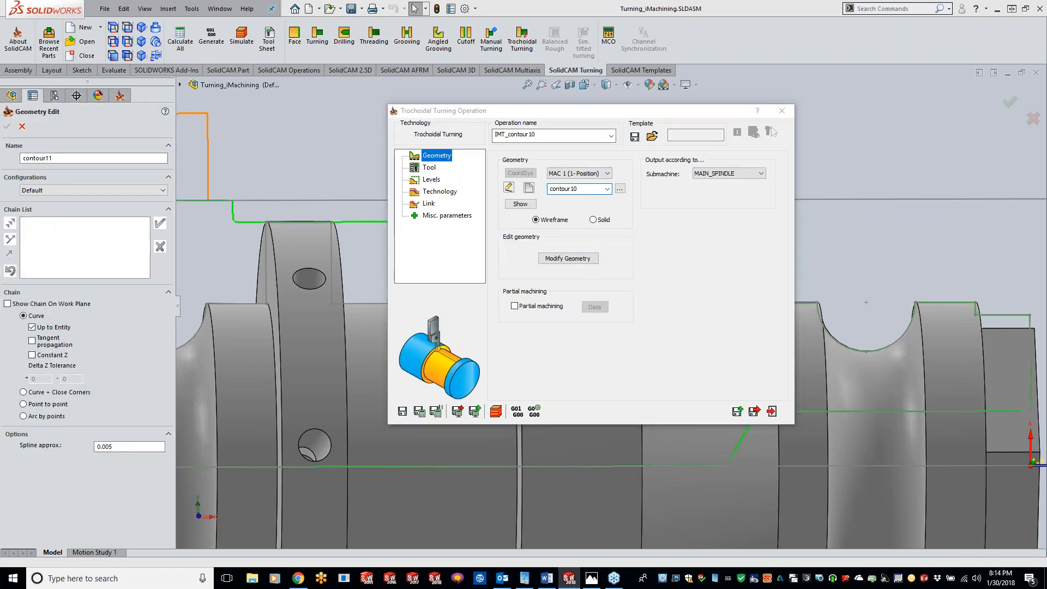
left_click(506, 279)
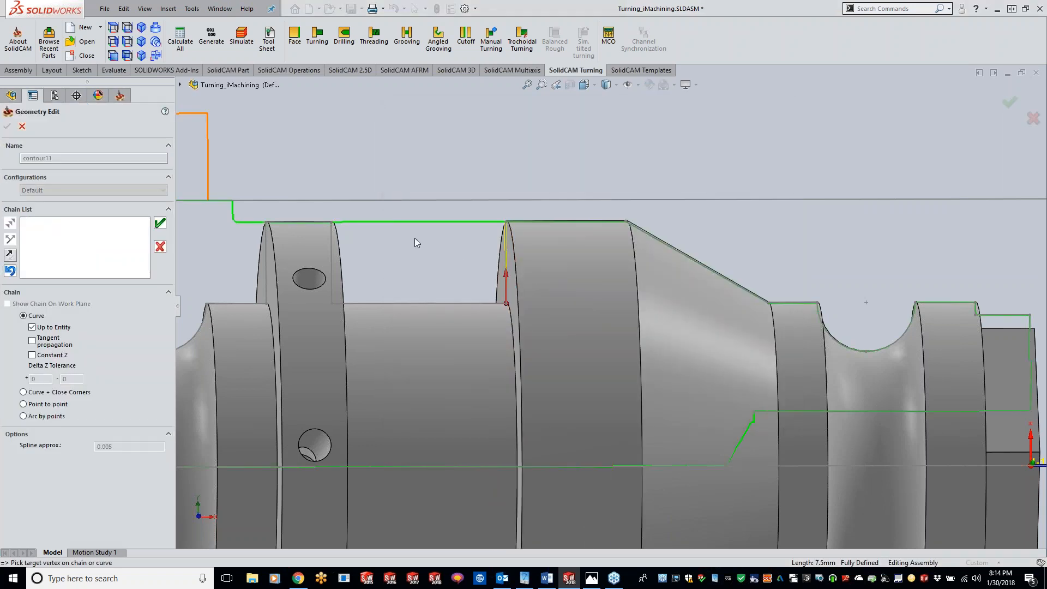
left_click(333, 250)
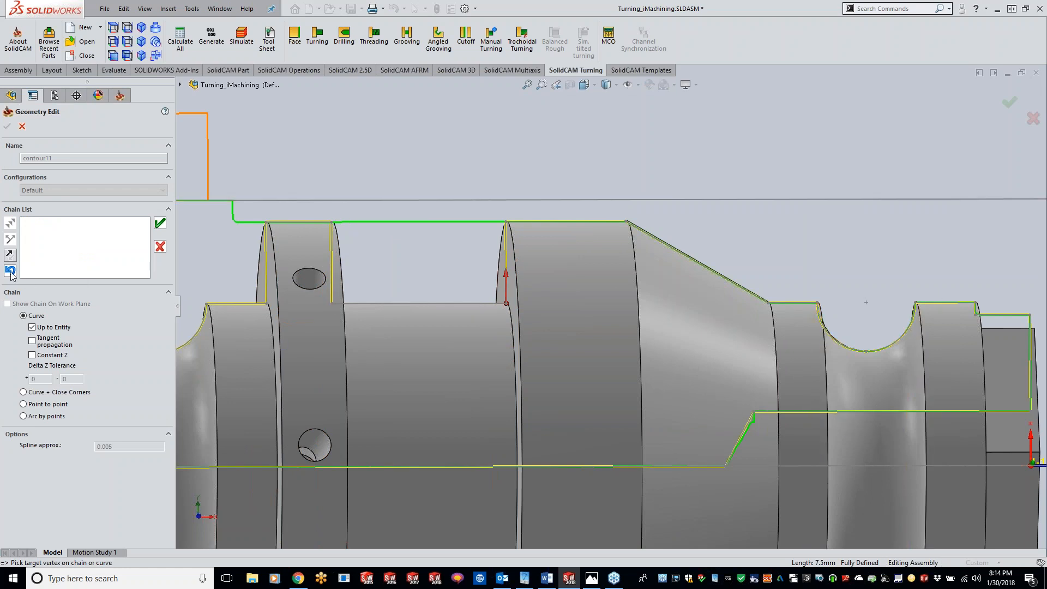
left_click(160, 246)
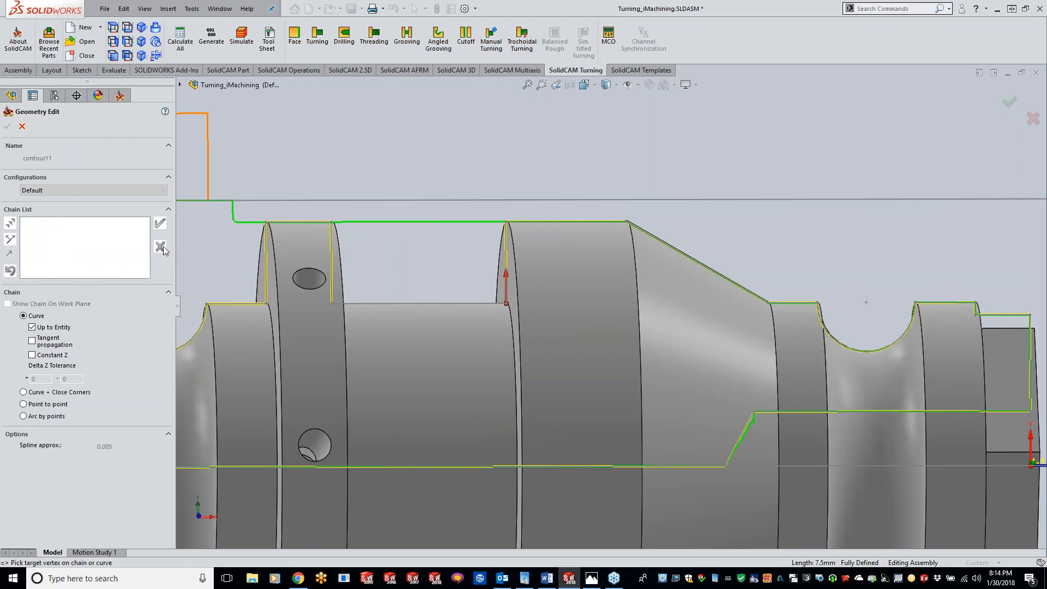
Step: Chain the new geometry from the top of the rectangular groove's right wall across the floor and up the left wall, and accept the chain
left_click(507, 257)
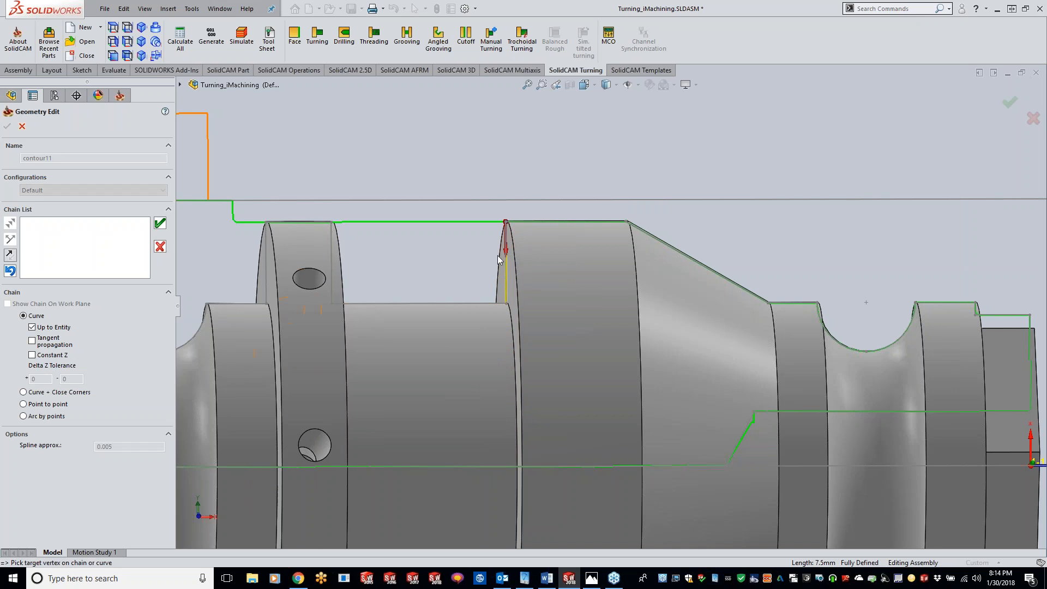
left_click(332, 222)
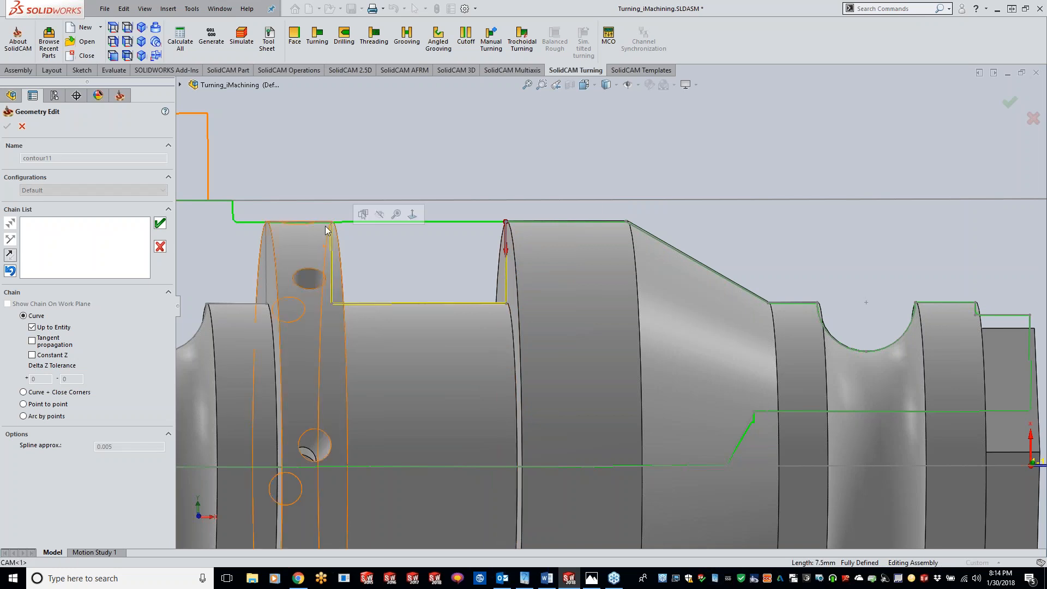
left_click(160, 224)
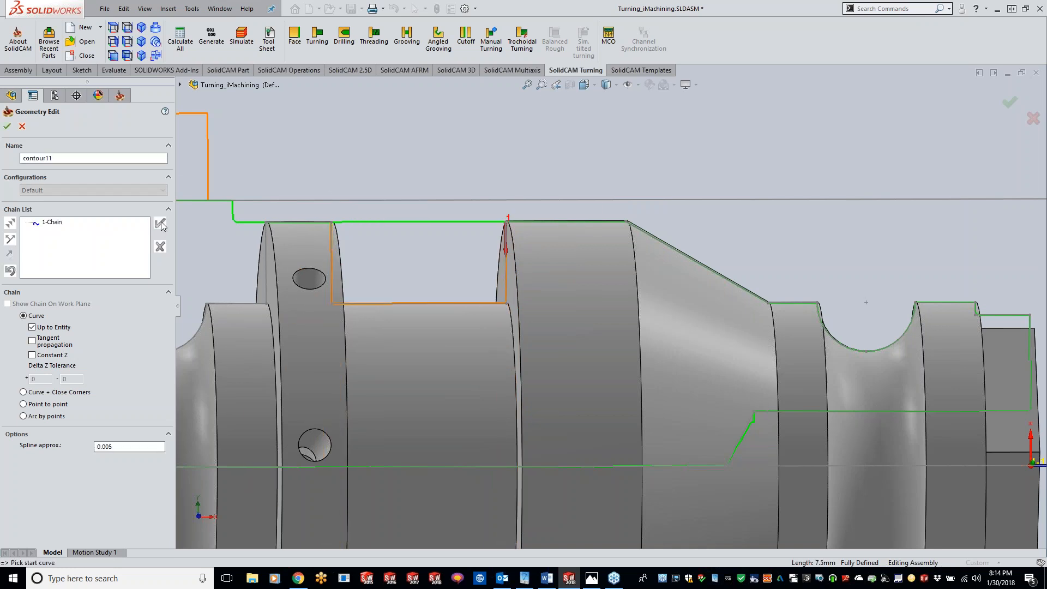
Step: Accept the contour11 geometry for the Trochoidal Turning operation
left_click(7, 126)
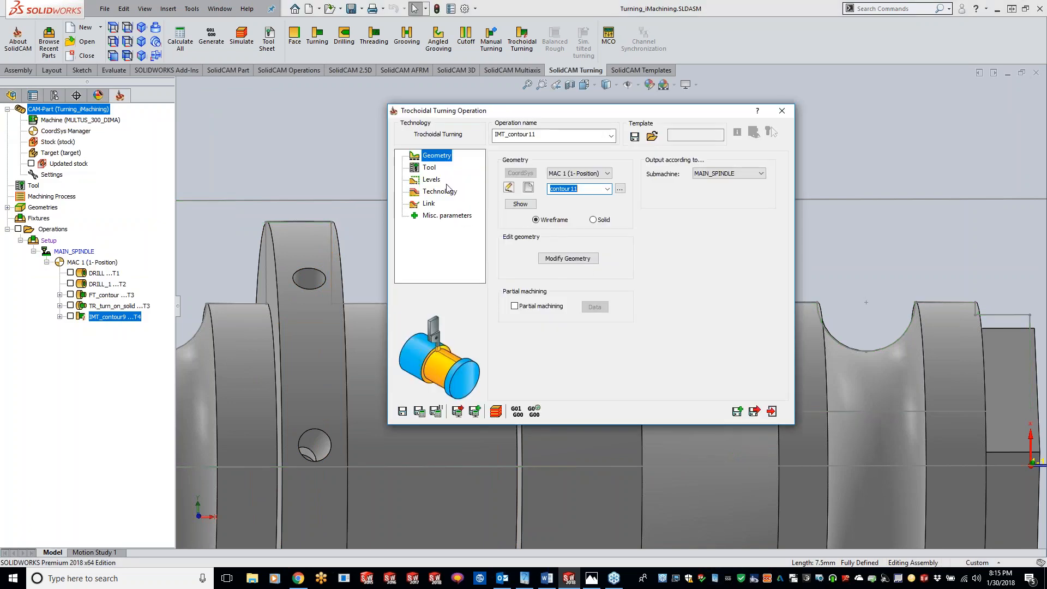
Step: Try a start extension distance of 2 on the rectangular groove's chain and reset it to 0
left_click(572, 263)
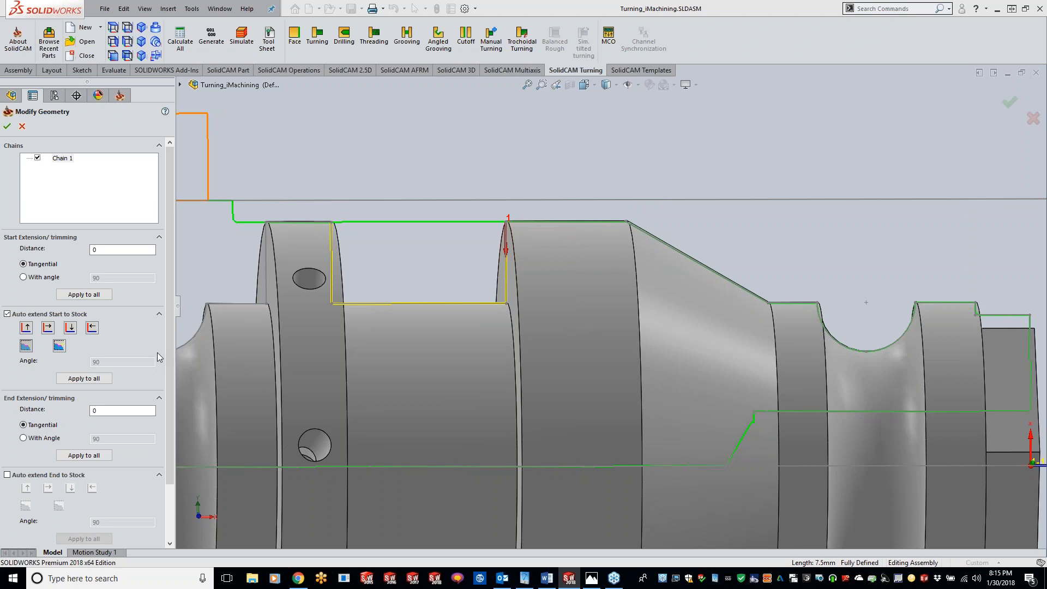
left_click(143, 250)
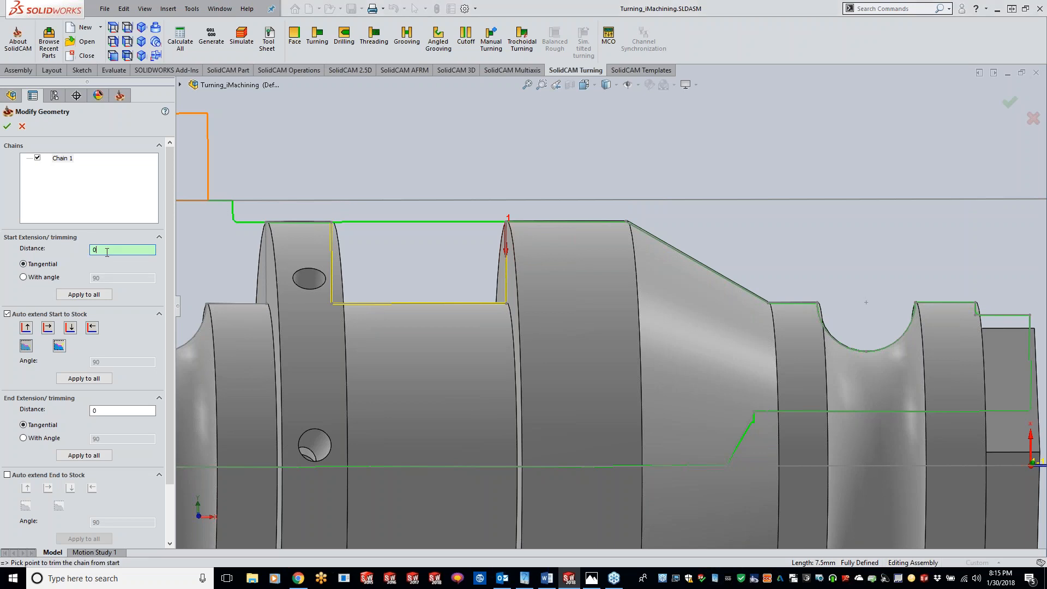
left_click(135, 414)
left_click(94, 249)
type("2")
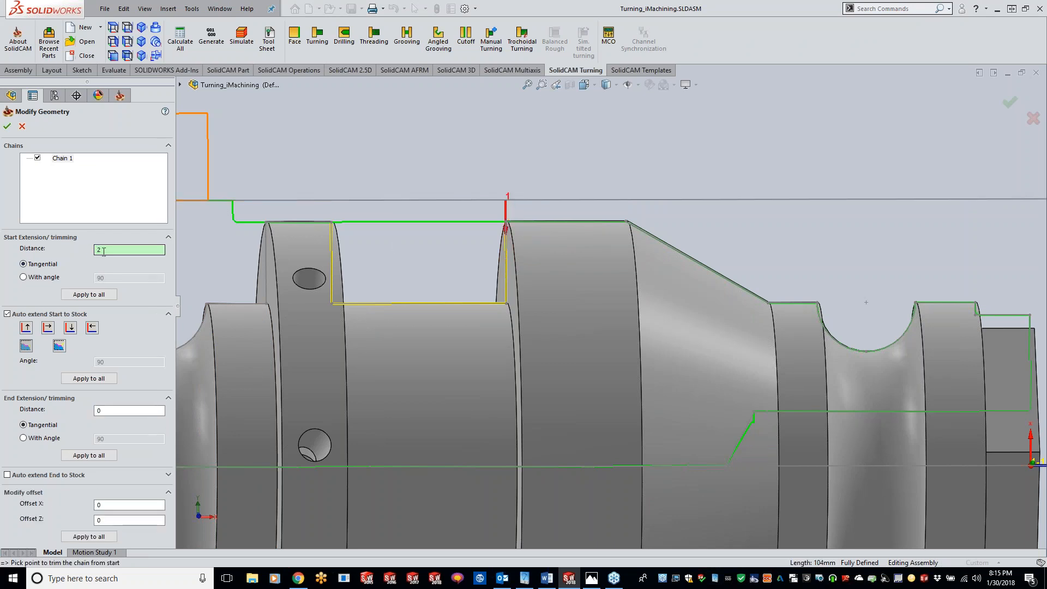
key("BackSpace")
type("0")
key("Tab")
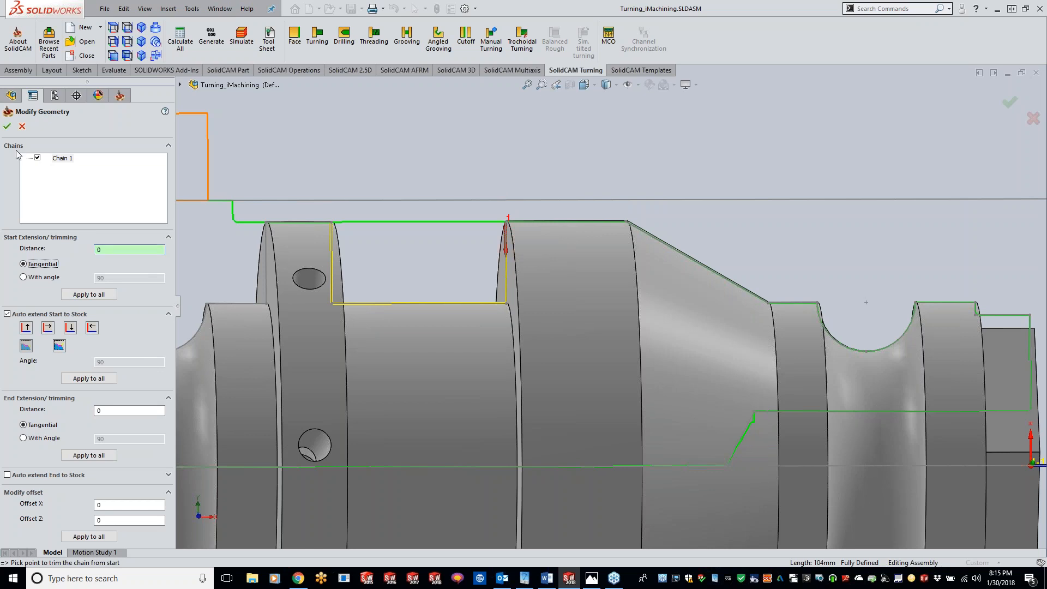
left_click(7, 126)
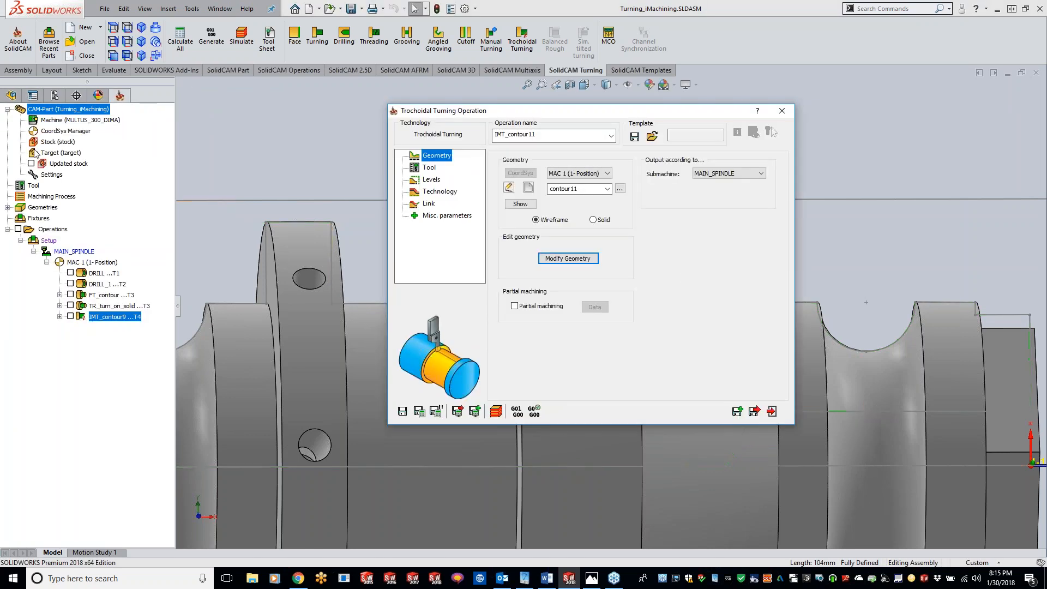
Step: Assign tool 5, the external grooving tool with a round insert, and orient it vertically above the part
left_click(434, 169)
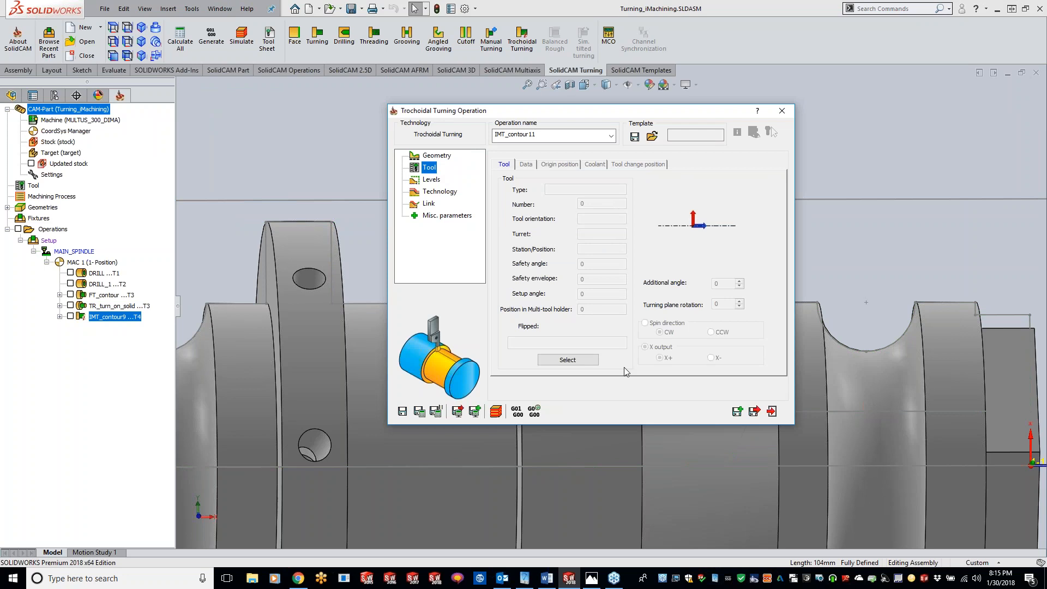
left_click(574, 360)
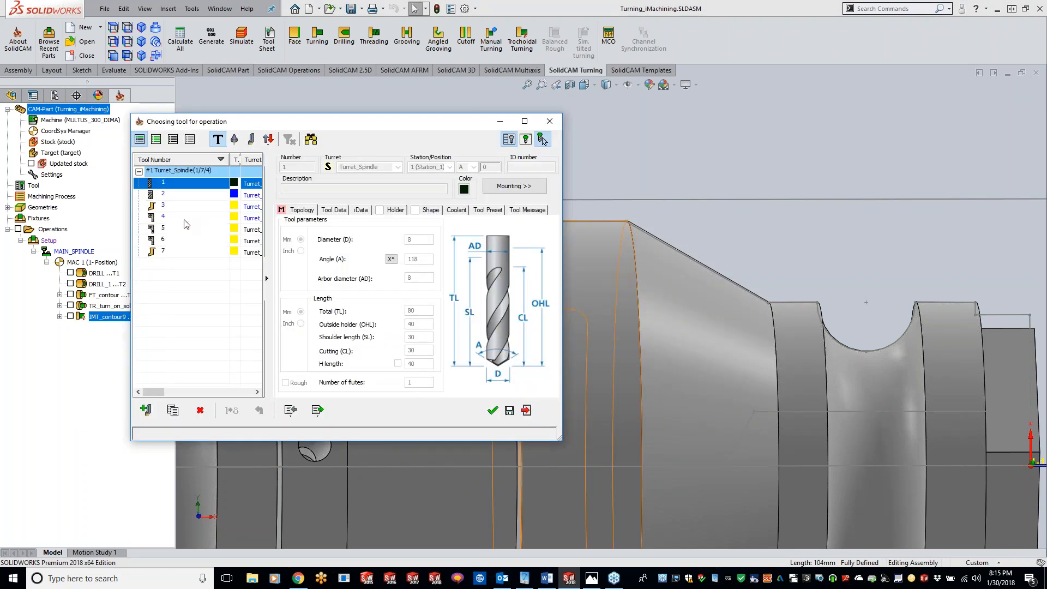
left_click(186, 233)
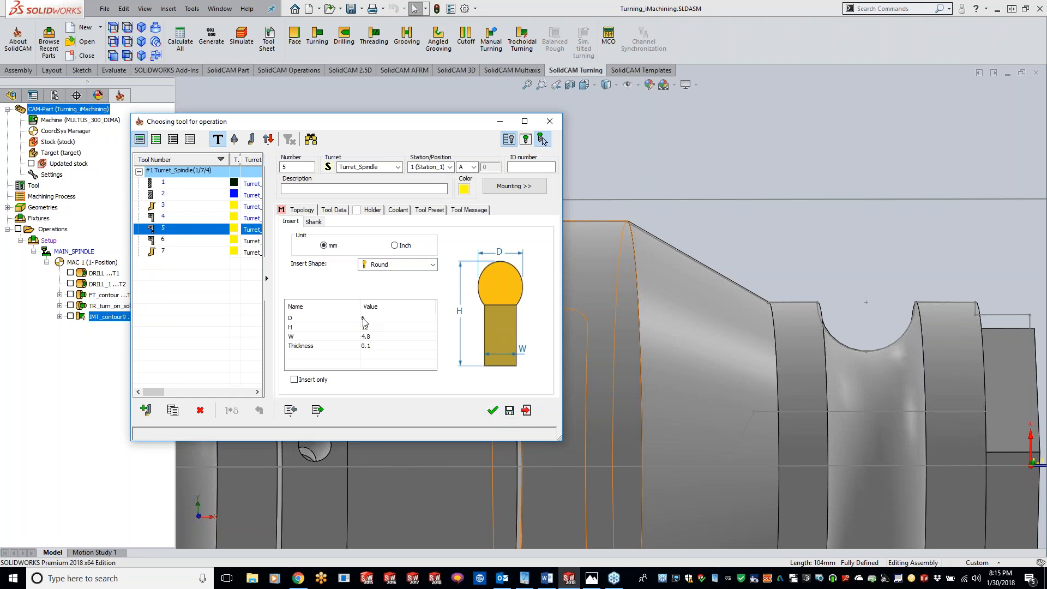
left_click(492, 410)
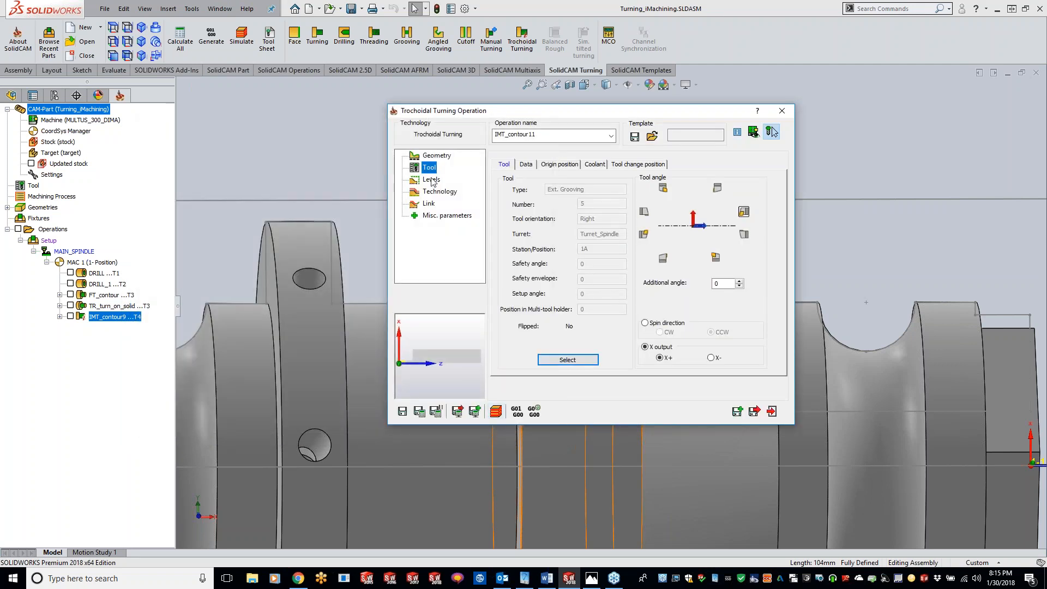
left_click(717, 188)
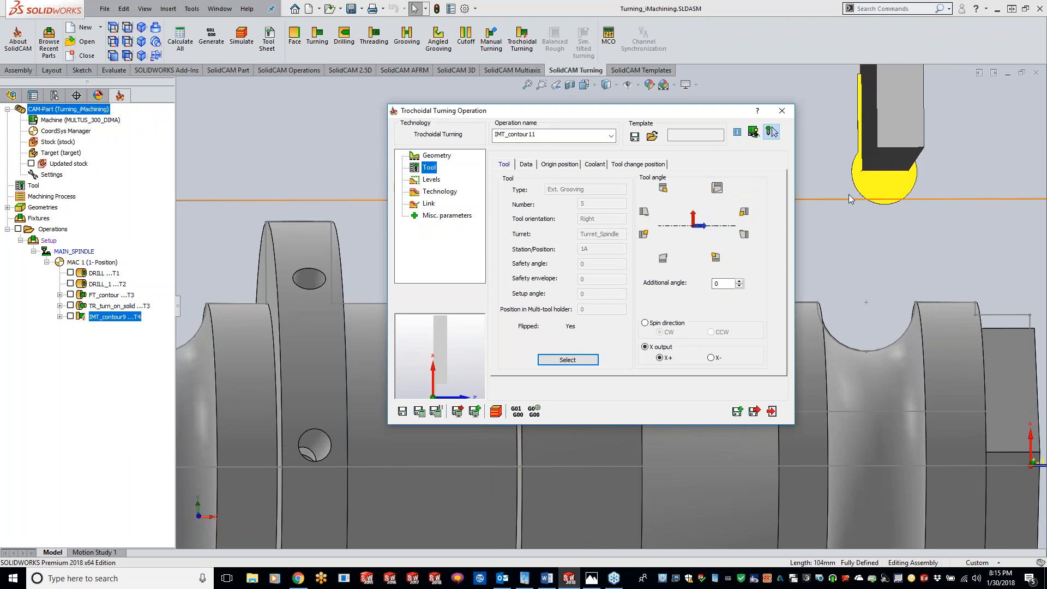
Step: Examine the visual tool preview against the rectangular groove in a straight-on view of the part
left_click_drag(664, 111, 881, 105)
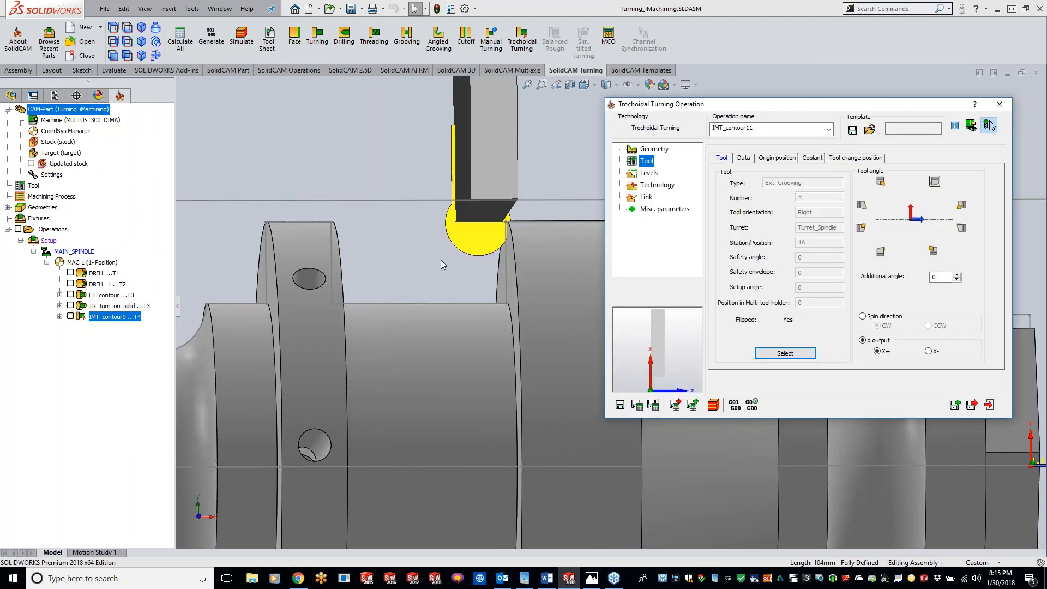
middle_click_drag(406, 298, 355, 284)
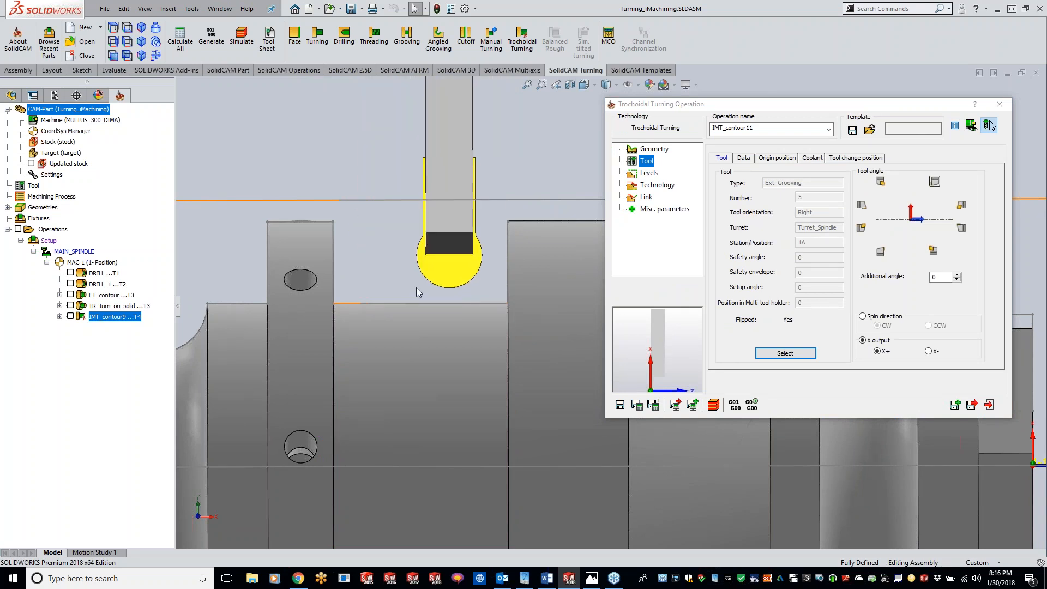
left_click(988, 123)
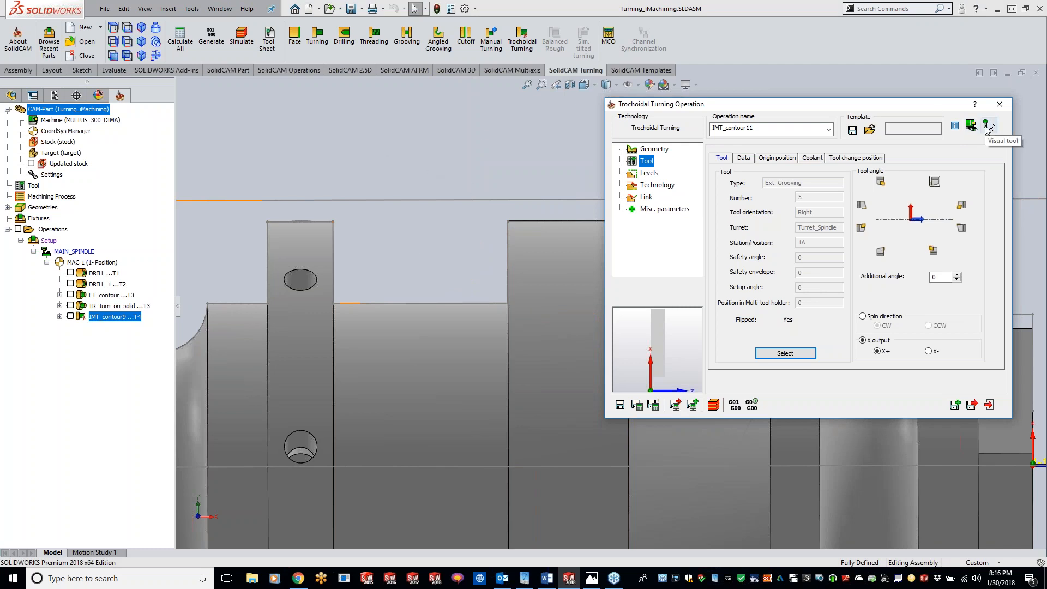
left_click(989, 125)
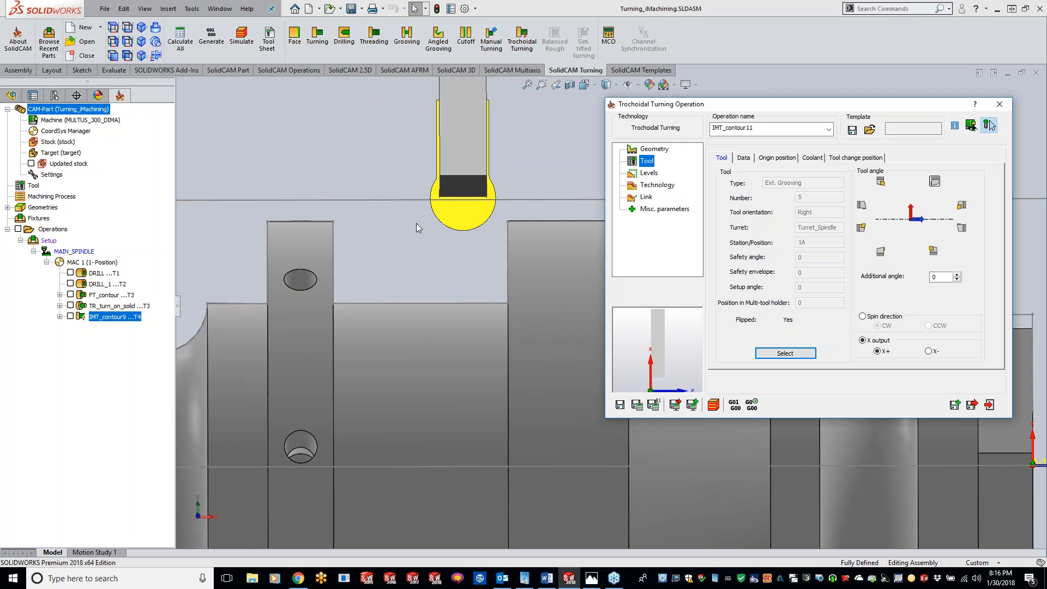
Step: Set the operation's minimum cutting angle to 30 and its maximum cutting angle to 45
left_click(651, 174)
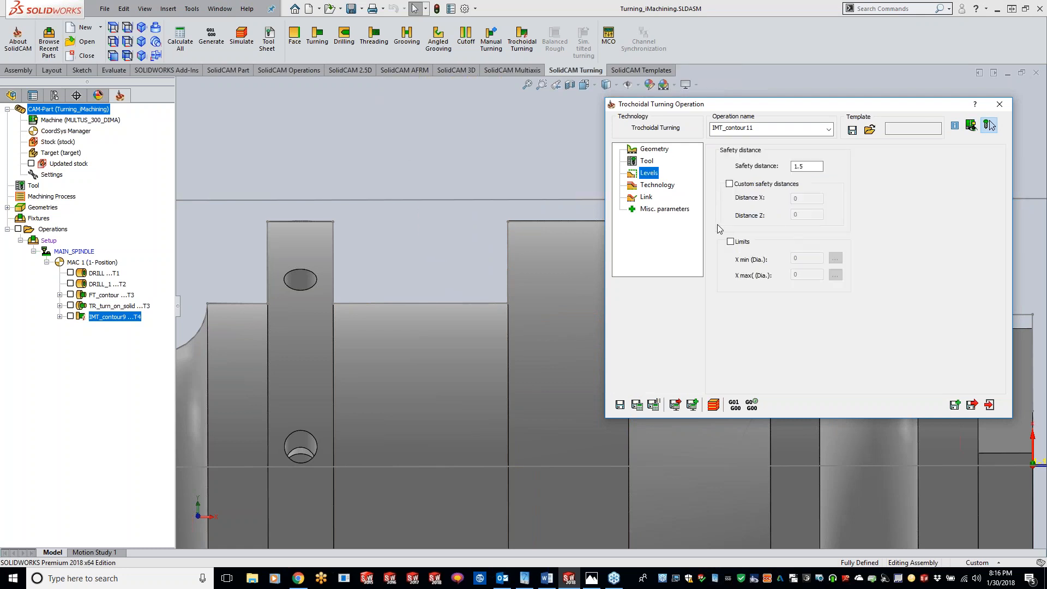
left_click(657, 185)
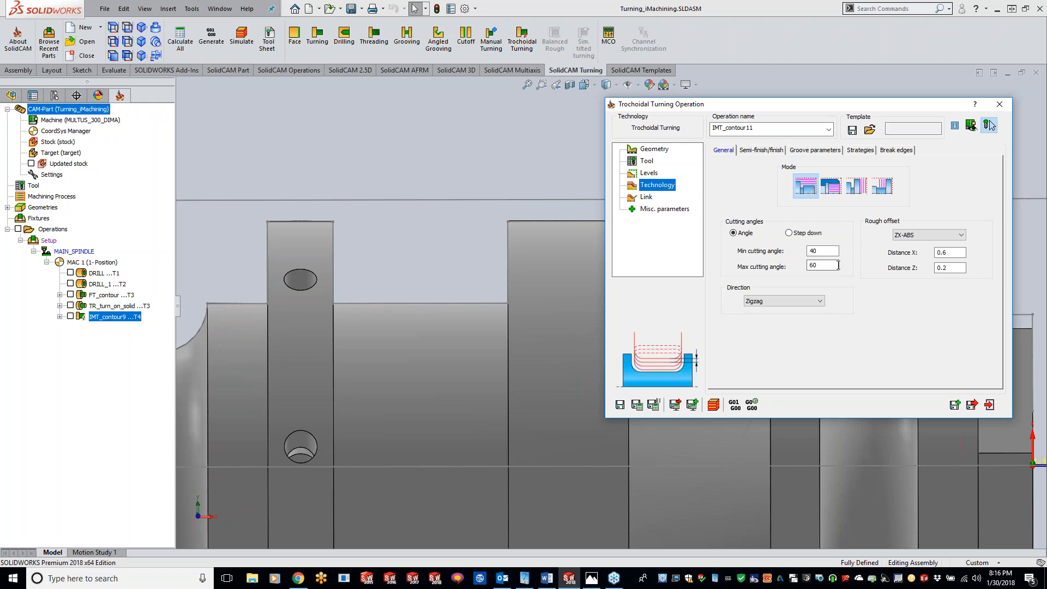
double_click(813, 251)
type("30")
double_click(815, 265)
type("45")
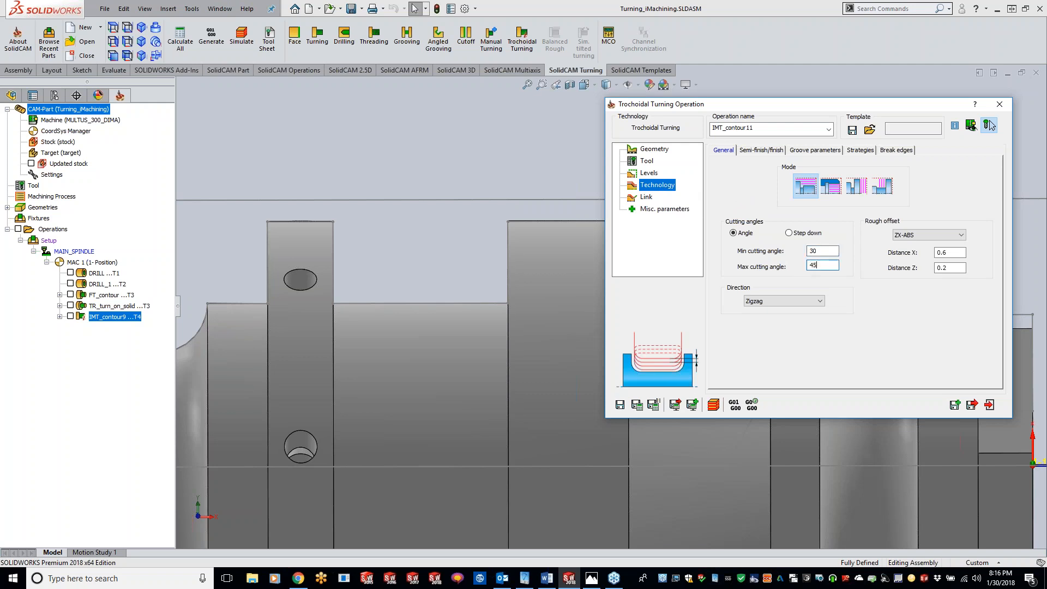
Step: Switch the rough offset to a single Distance of 0.3, and save and calculate the operation
left_click(927, 235)
left_click(927, 250)
left_click(942, 253)
type("0.6")
double_click(942, 254)
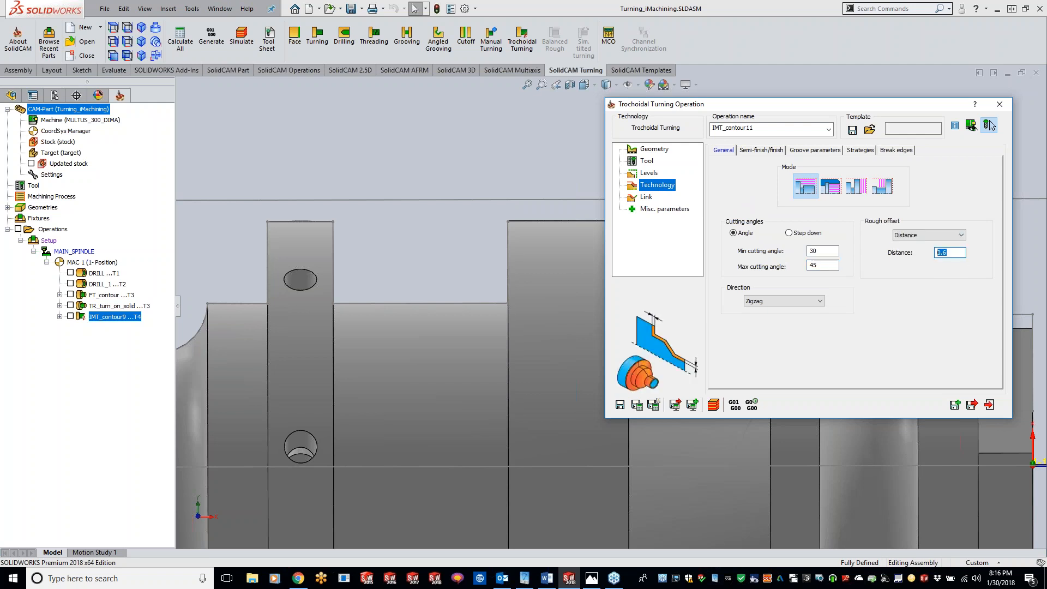
type(".3")
left_click(636, 405)
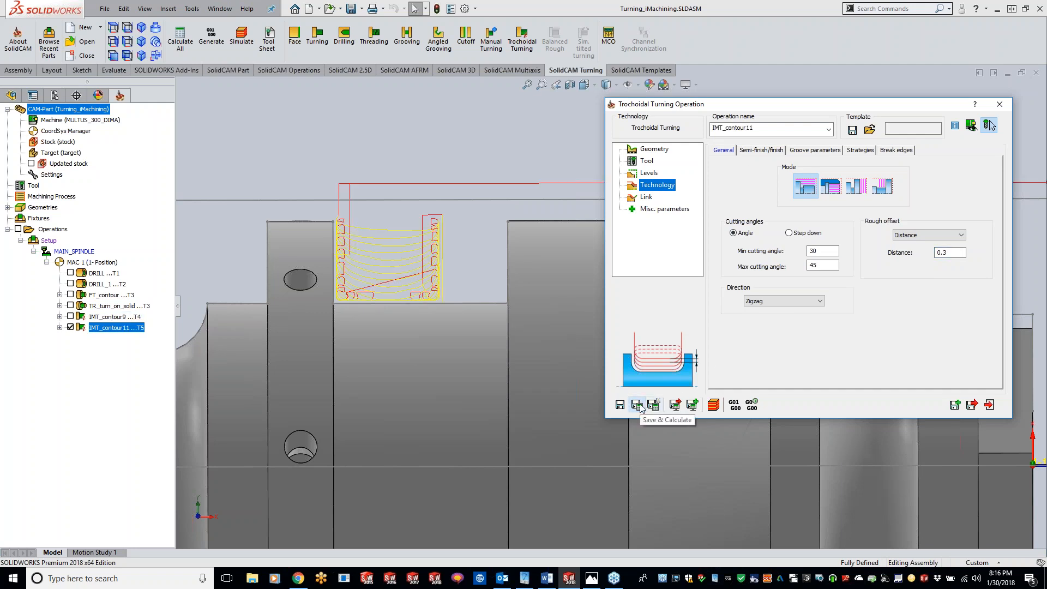
Step: Run the Turning simulation of IMT_contour11 and watch the cuts in the rectangular groove
left_click(736, 407)
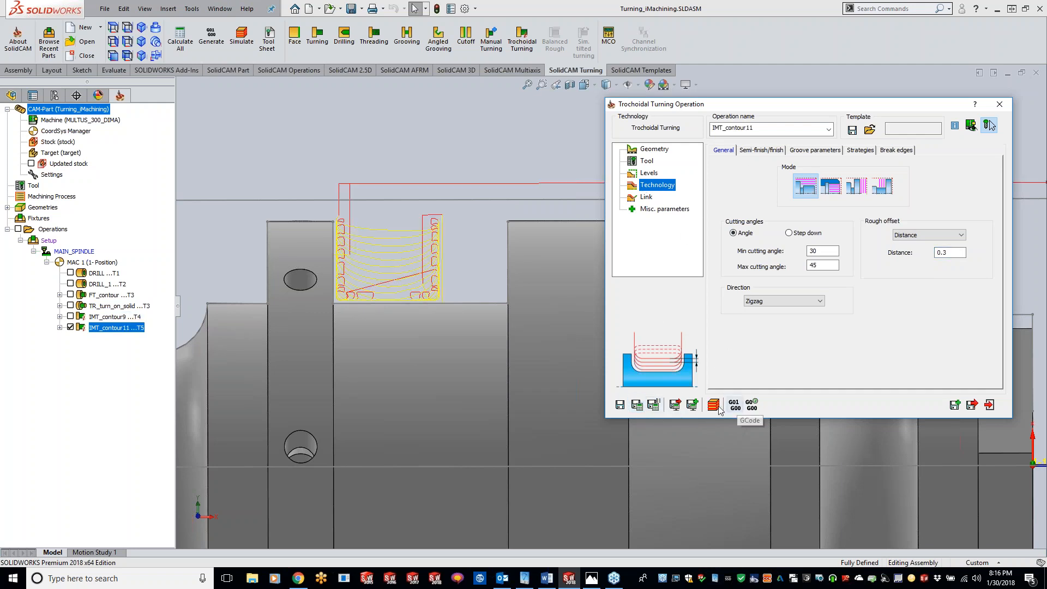
scroll(513, 229, "up", 5)
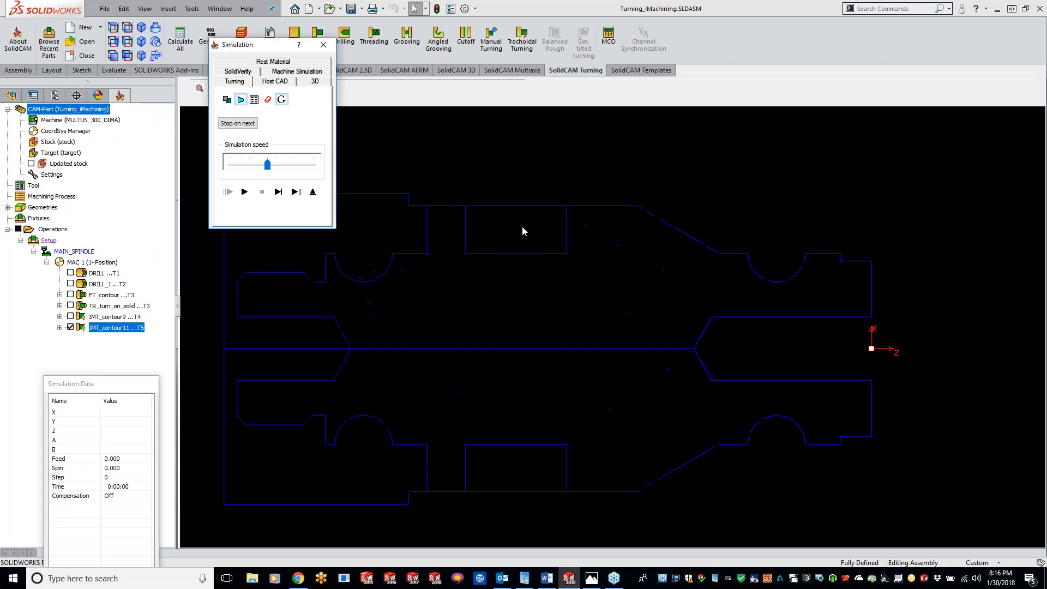
scroll(571, 323, "up", 2)
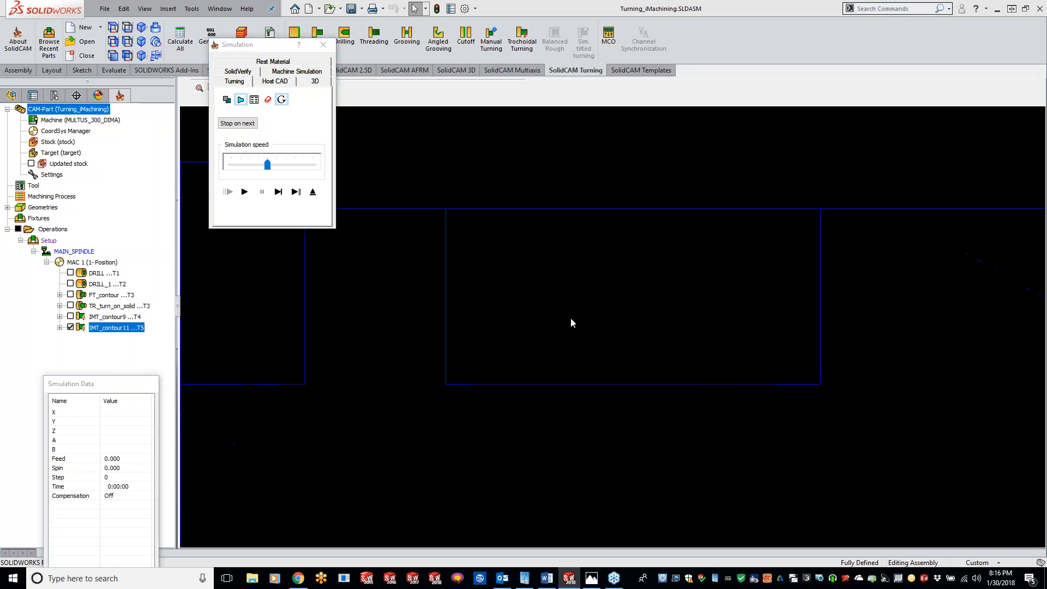
left_click(245, 192)
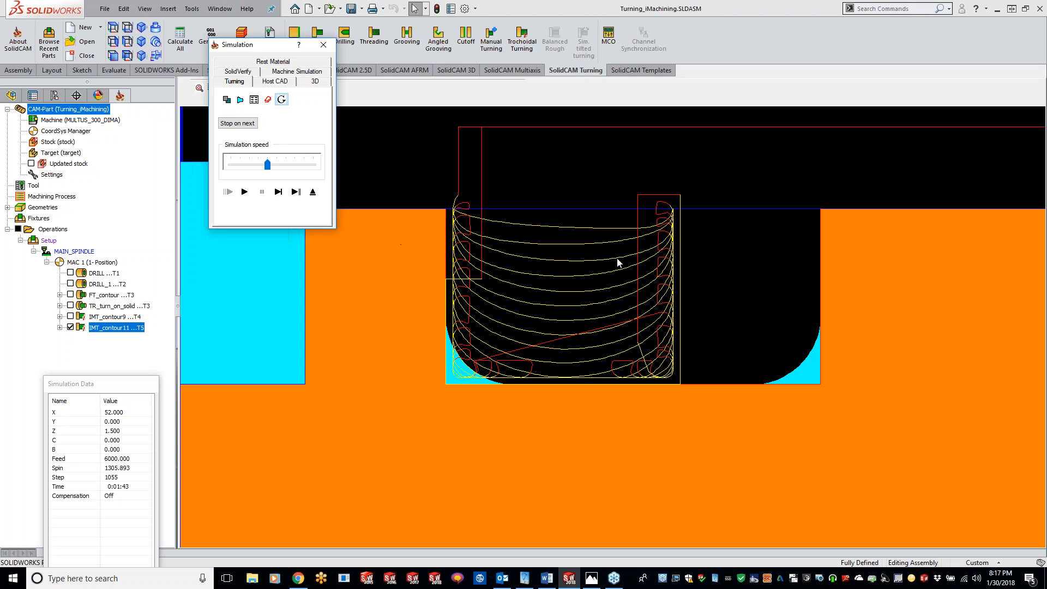
Step: Step through the first simulation moves, replay the rest, examine the groove's lower corners, and close the simulation
left_click(278, 192)
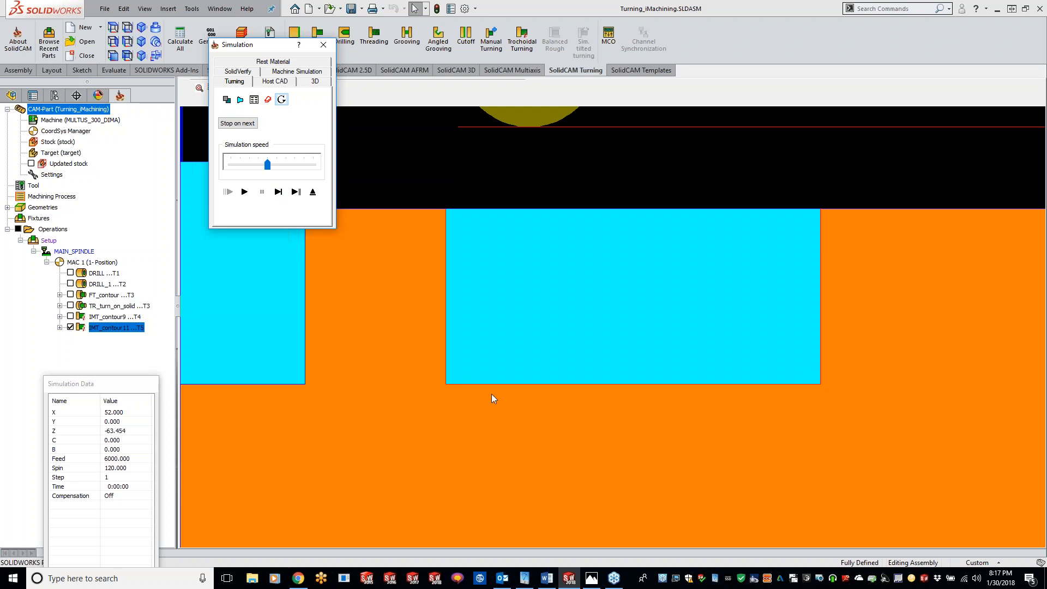
left_click(279, 192)
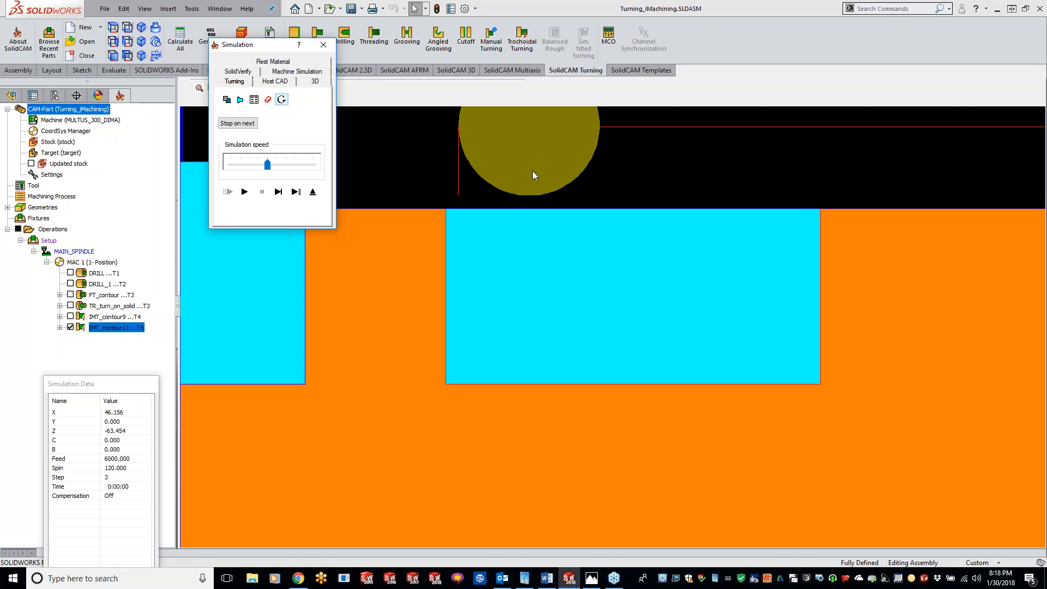
left_click(279, 192)
left_click(244, 192)
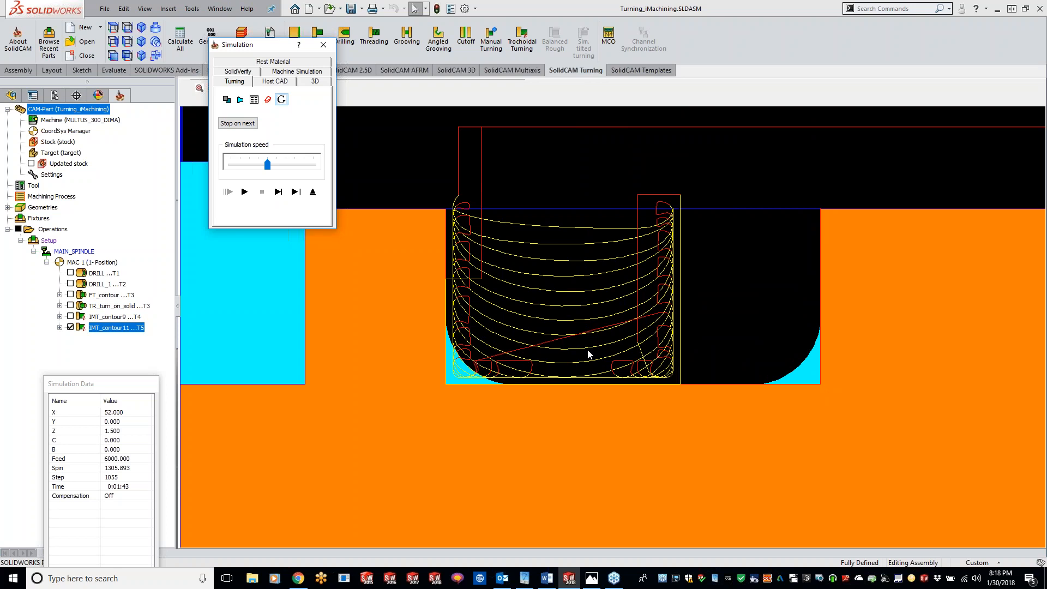
scroll(552, 413, "down", 1)
scroll(600, 355, "down", 2)
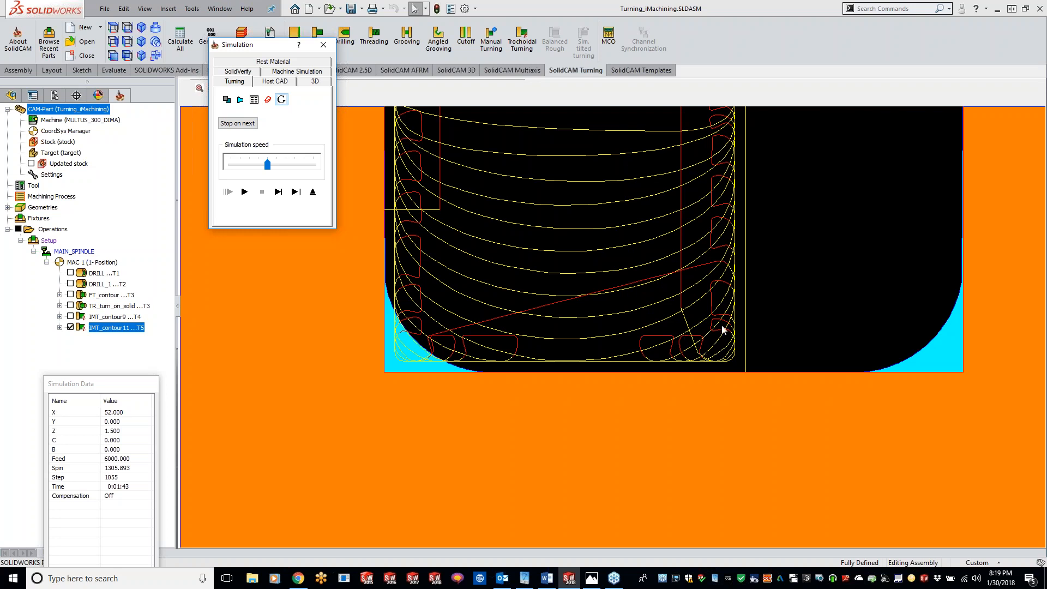
left_click(324, 45)
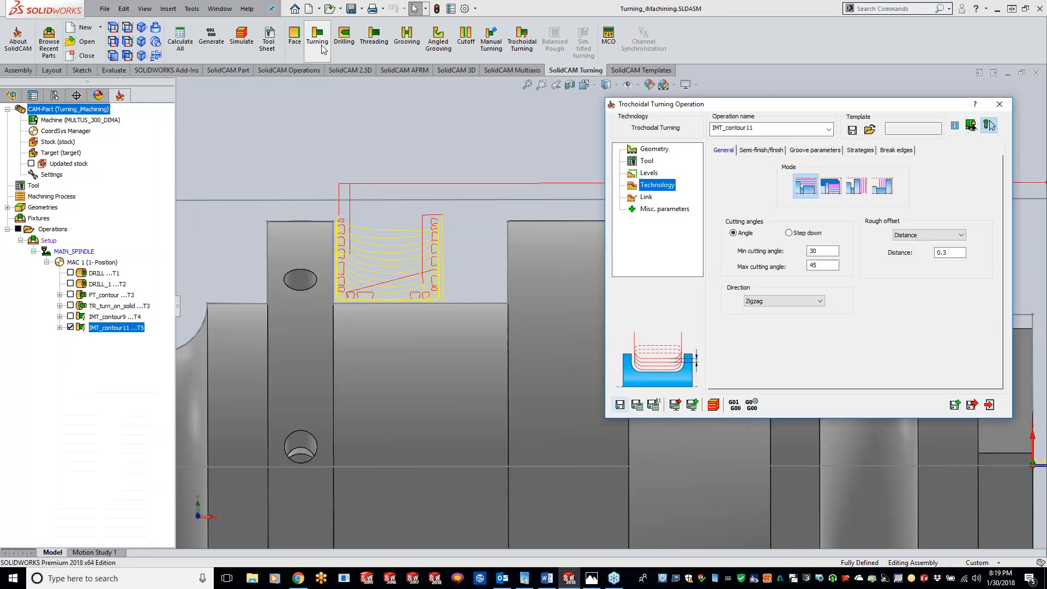
Step: Review the cutting angles of IMT_contour11 and close the operation
double_click(822, 251)
double_click(823, 265)
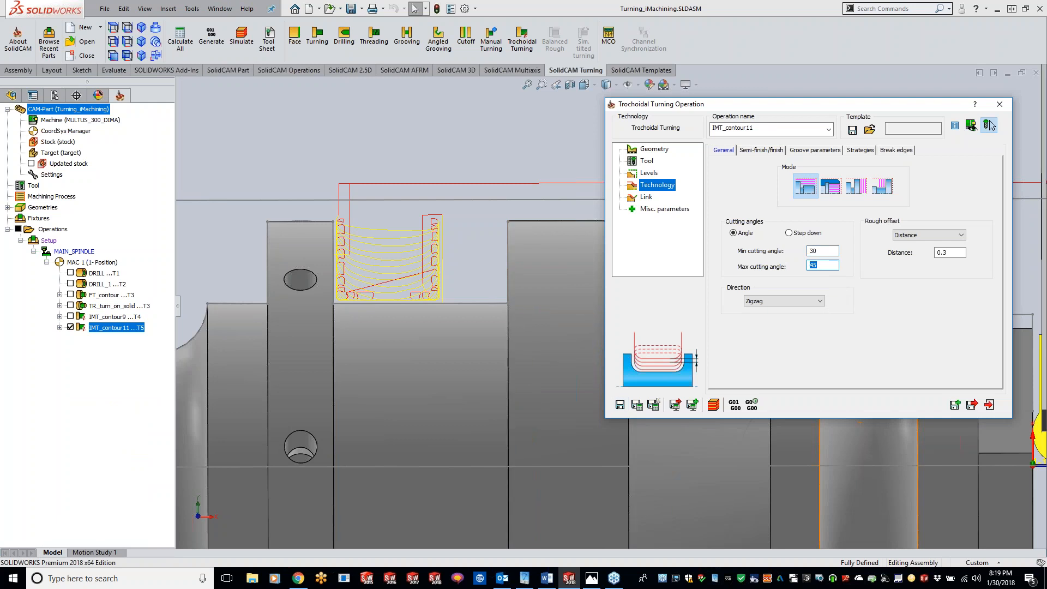
left_click_drag(773, 107, 467, 99)
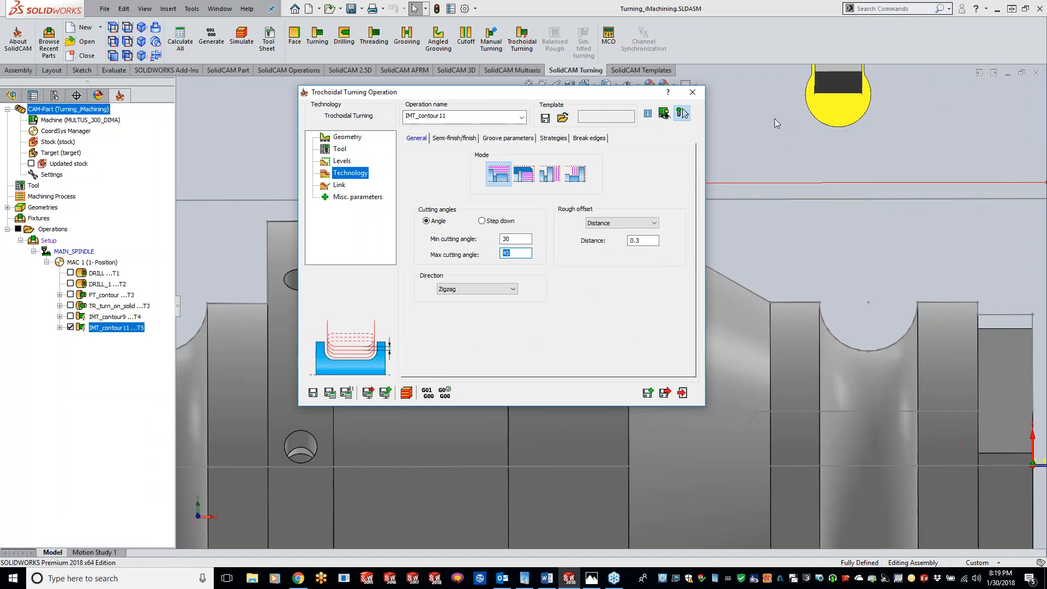
left_click(692, 92)
Step: Create a Grooving operation with a geometry chain from the rectangular groove's right wall across the floor to its left wall
left_click(408, 45)
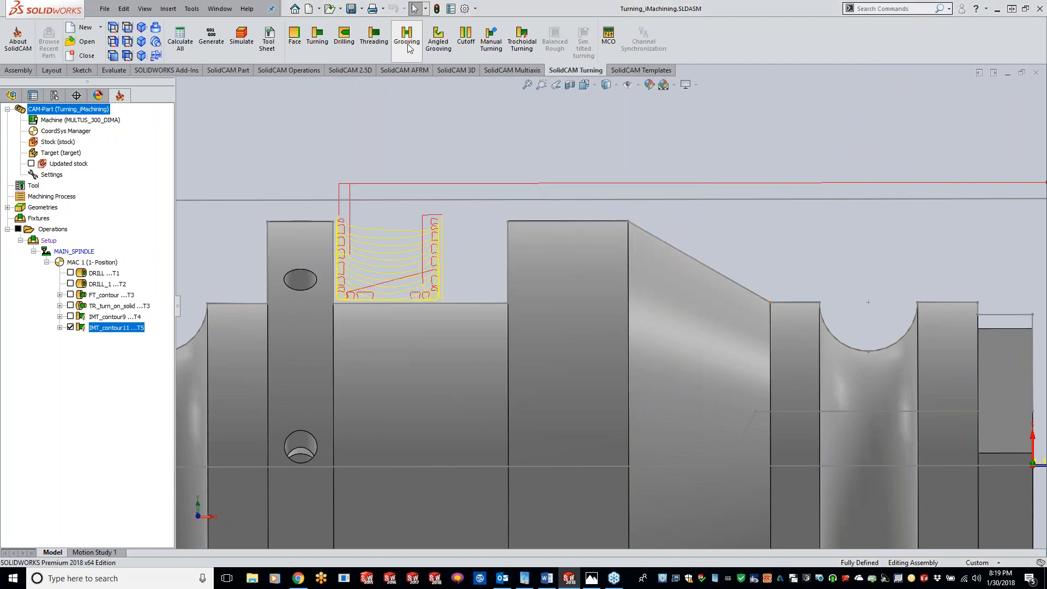
left_click(439, 174)
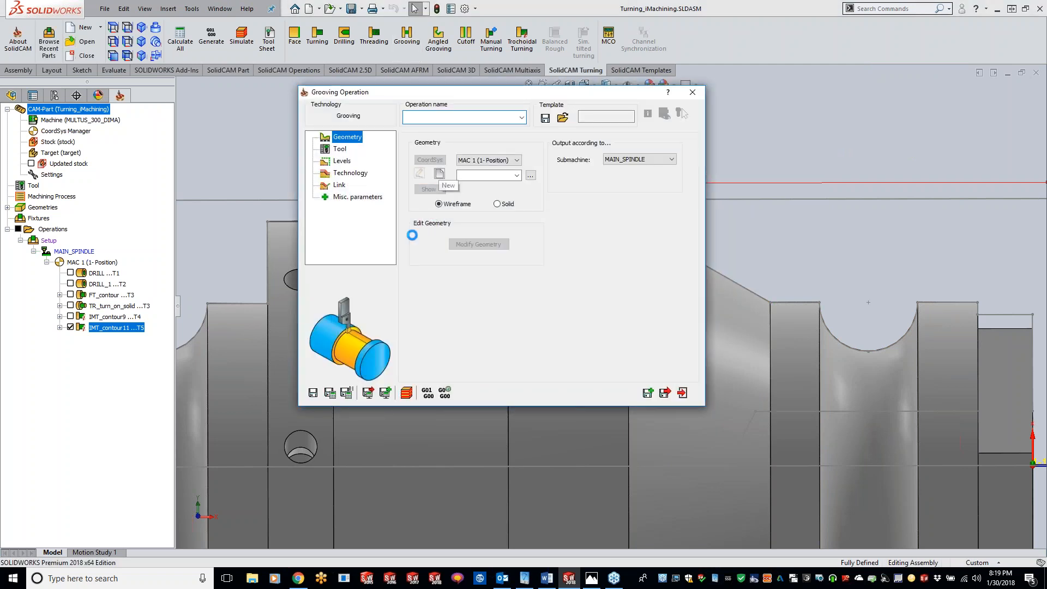
left_click(507, 255)
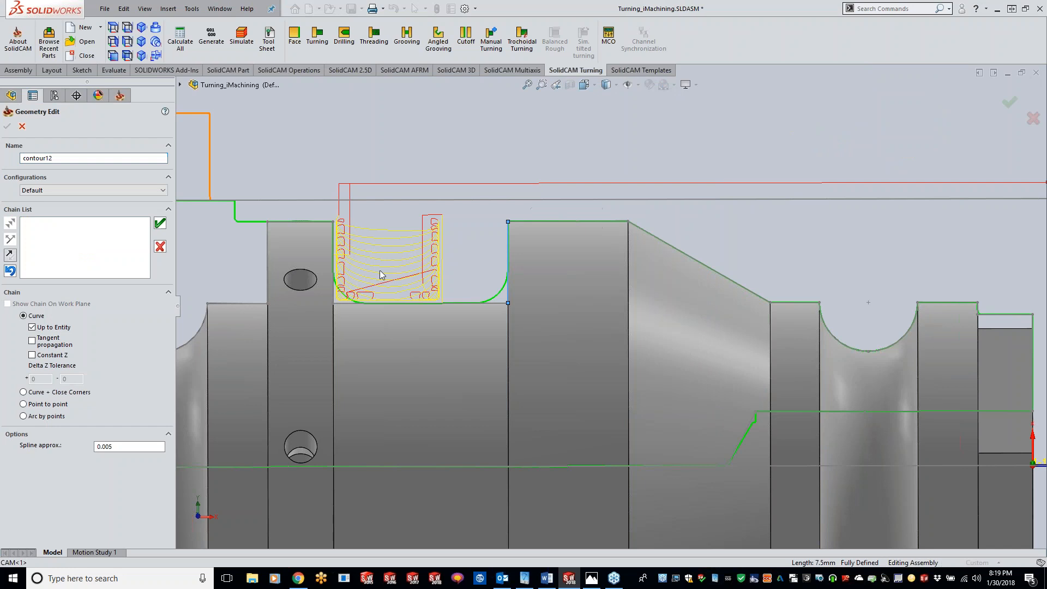
left_click(340, 256)
left_click(163, 223)
left_click(7, 126)
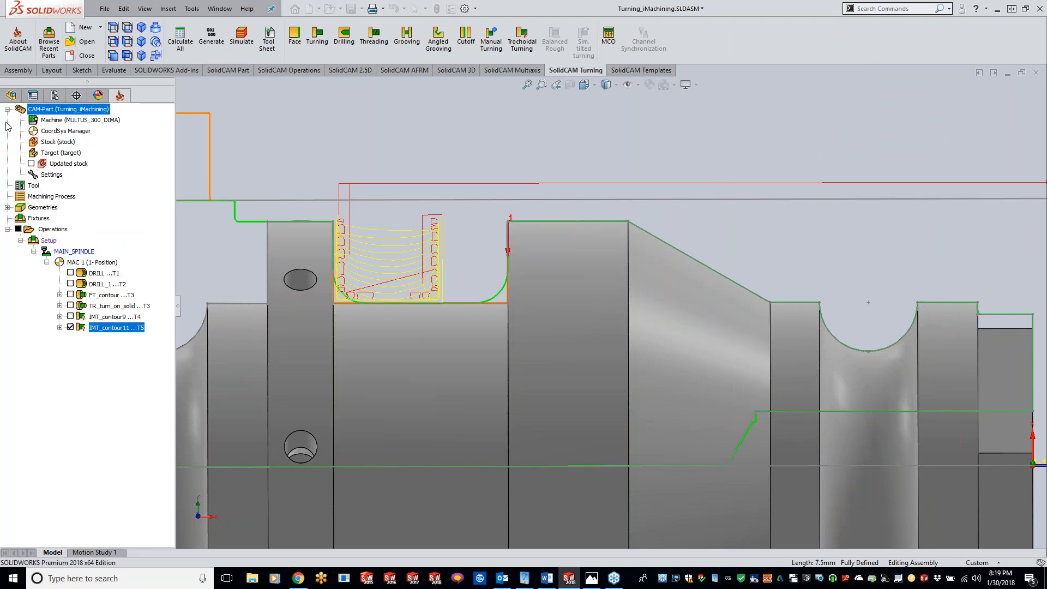
Step: Assign tool 6, the external grooving tool with the 6 mm square insert, to the Grooving operation GR_contour12
left_click(340, 148)
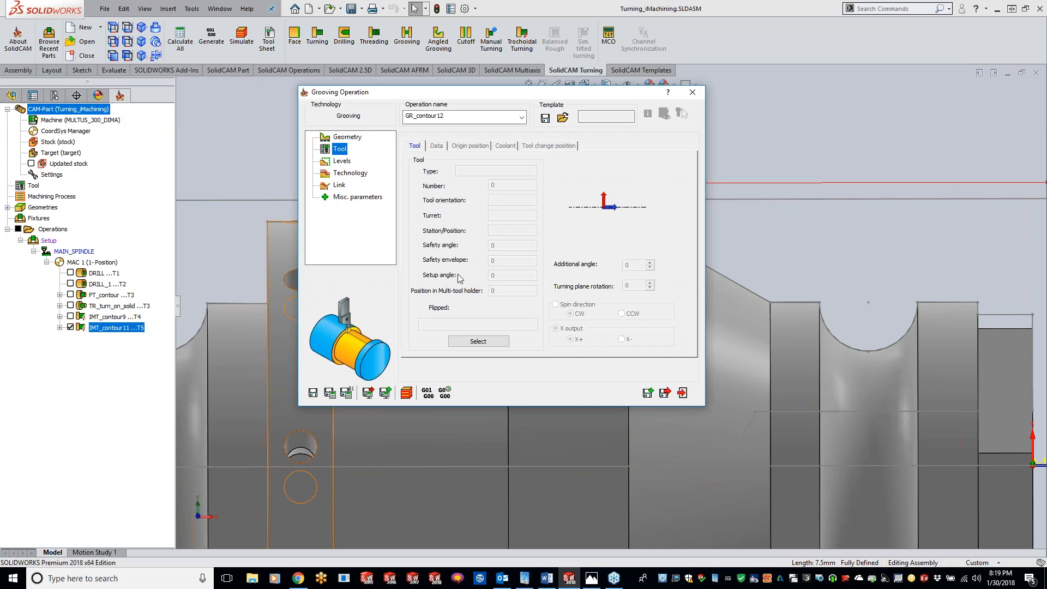
left_click(478, 340)
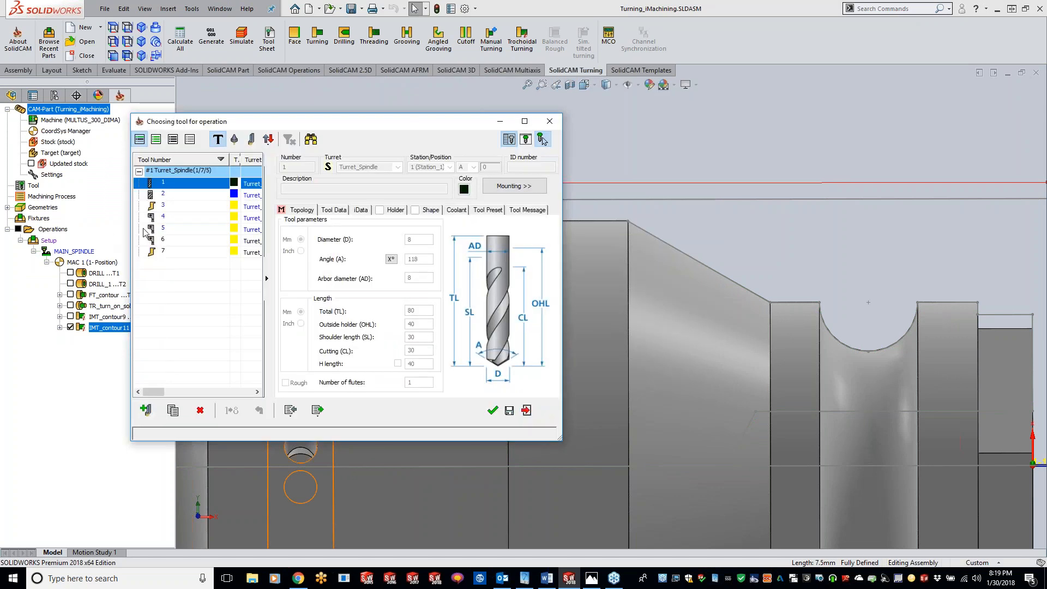
left_click(177, 219)
left_click(177, 228)
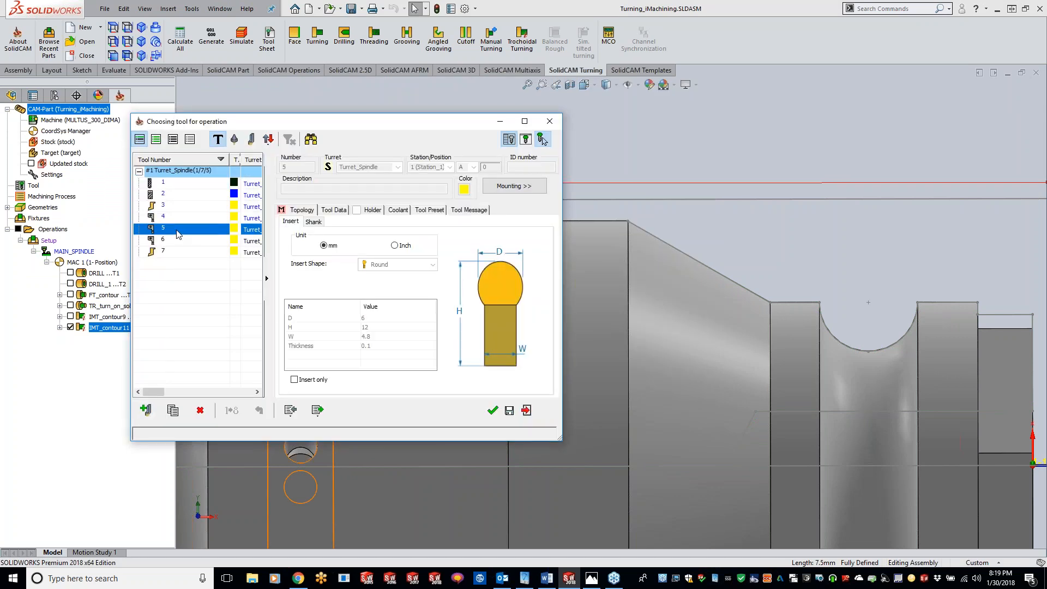
left_click(176, 242)
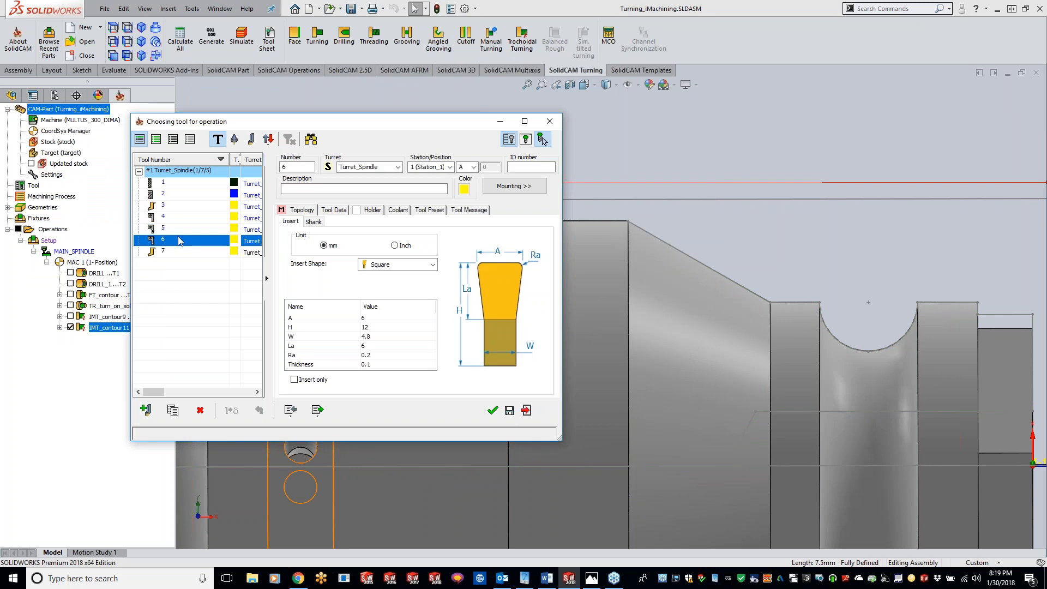
left_click(493, 411)
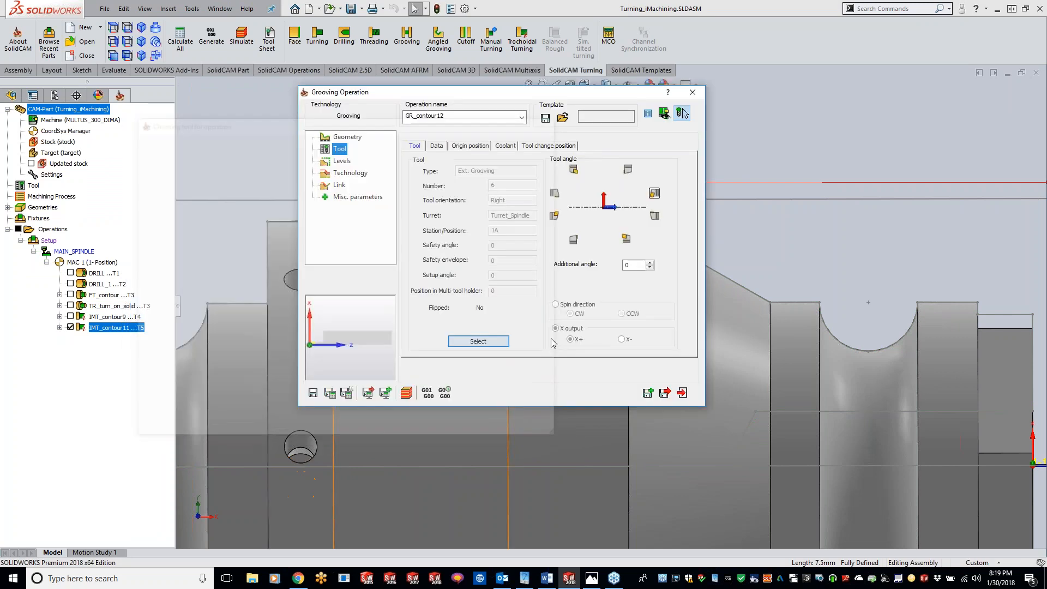
Step: Set the work type of GR_contour12 to Finish only, check its rest-material finish settings, and save and calculate the operation
left_click(340, 162)
left_click(350, 174)
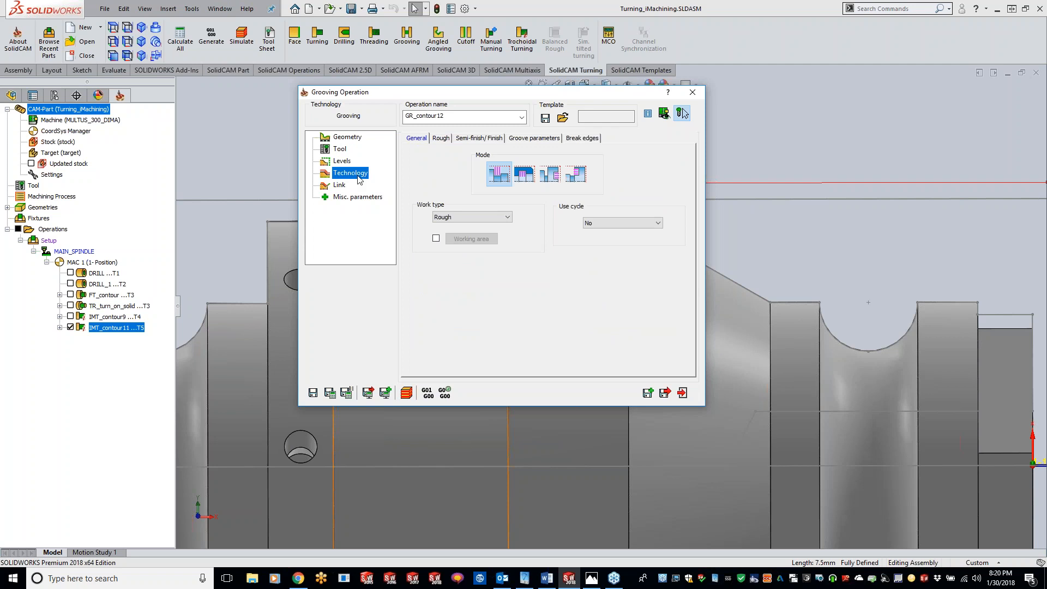
left_click(487, 138)
left_click(417, 138)
left_click(464, 216)
left_click(461, 238)
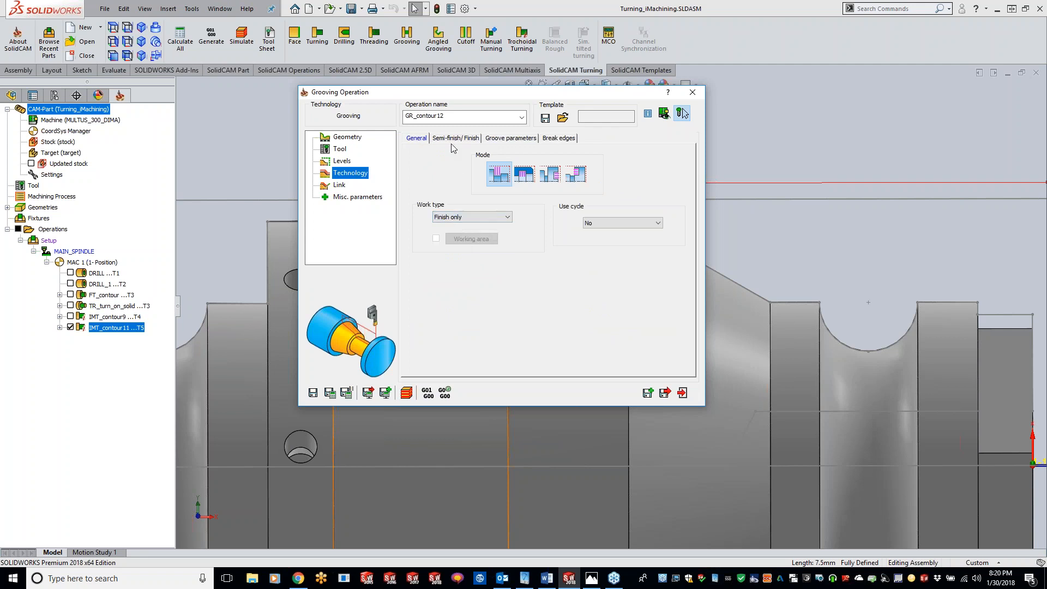
left_click(452, 140)
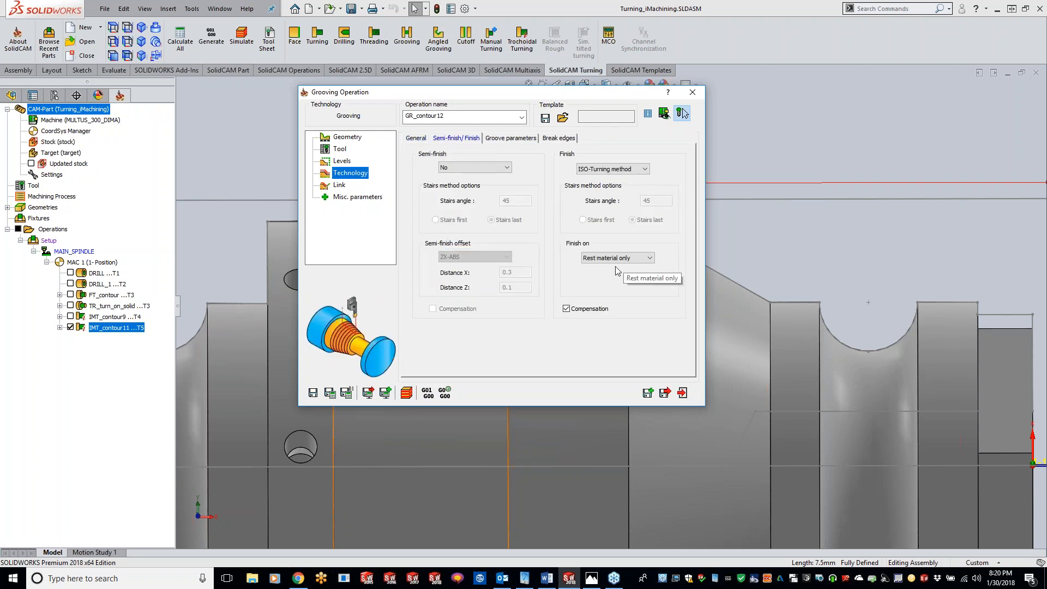
left_click(329, 393)
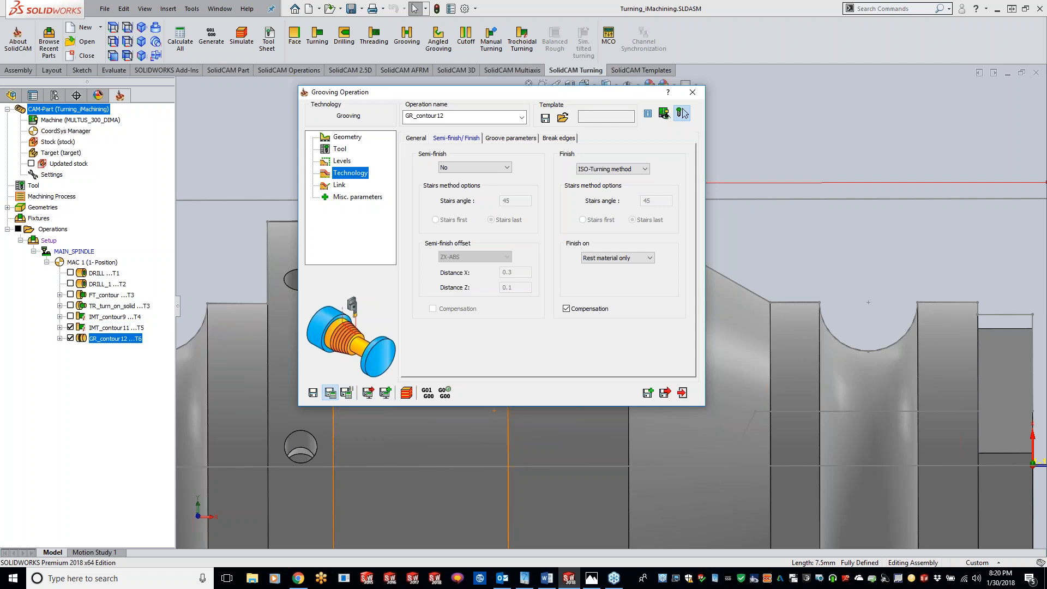
Step: Run the Turning simulation of GR_contour12, step through its finishing moves in the rectangular groove, and close the simulation
left_click(406, 393)
left_click(296, 191)
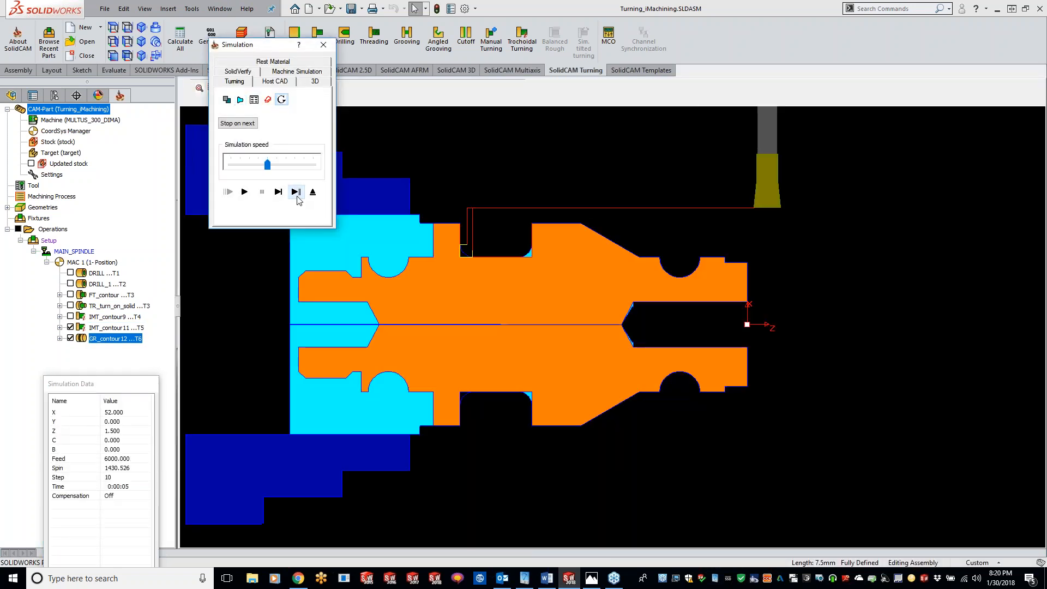
left_click(296, 191)
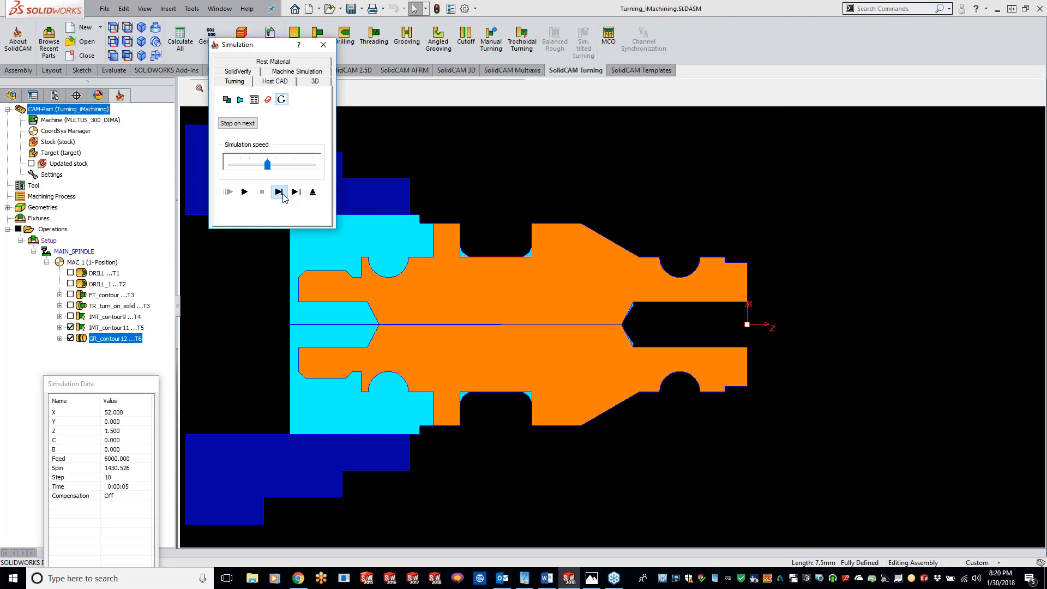
left_click(282, 194)
left_click(283, 194)
left_click(282, 194)
left_click(281, 193)
left_click(282, 194)
left_click(281, 194)
left_click(281, 194)
left_click(281, 196)
left_click(281, 196)
left_click(324, 46)
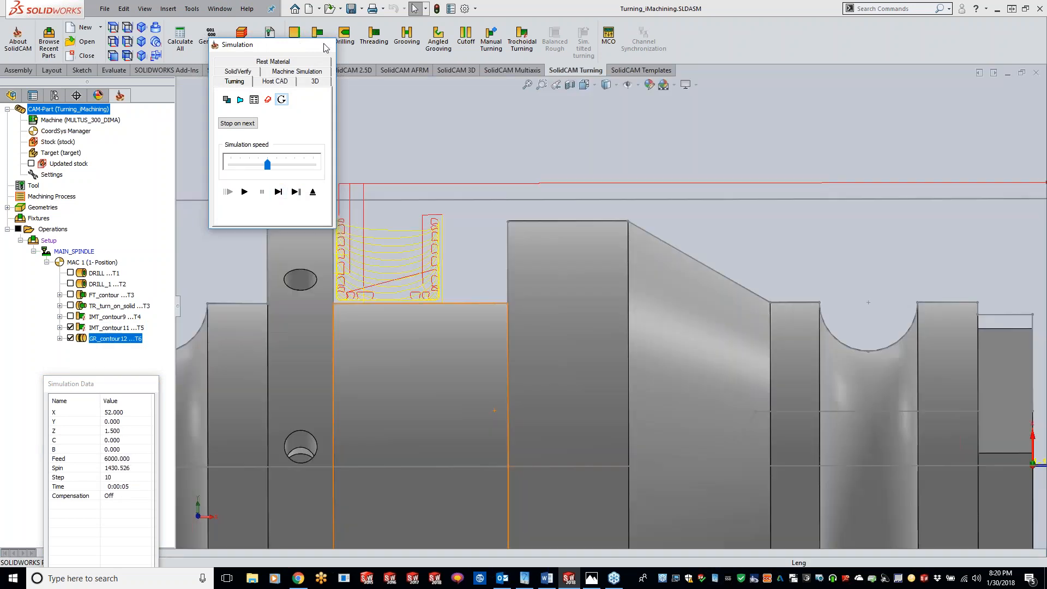
Step: Set the finish of GR_contour12 to Entire geometry, recalculate it, and simulate the finishing pass move by move
left_click(616, 257)
left_click(603, 276)
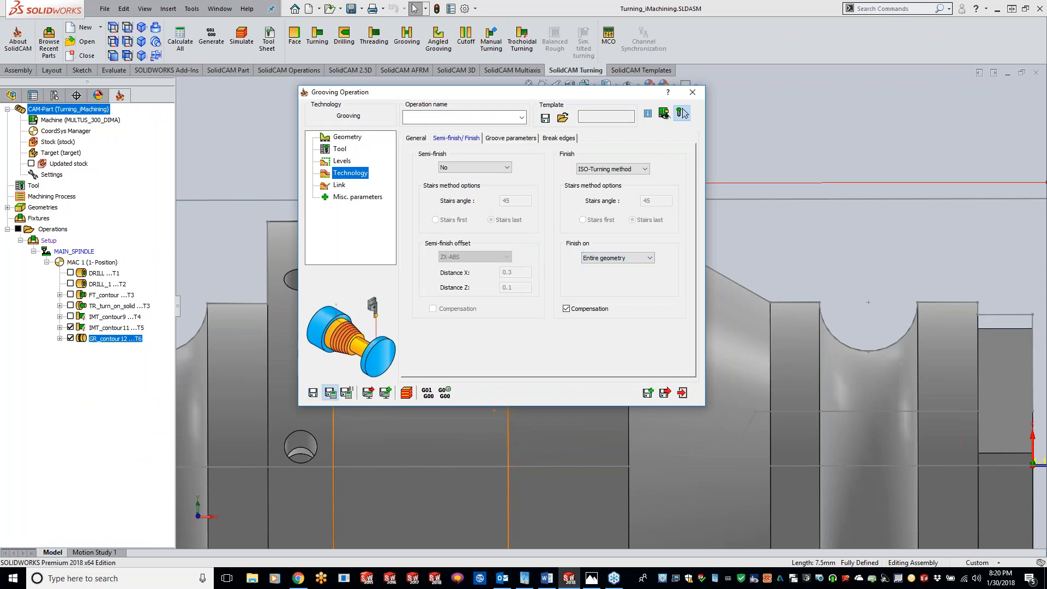
left_click(406, 392)
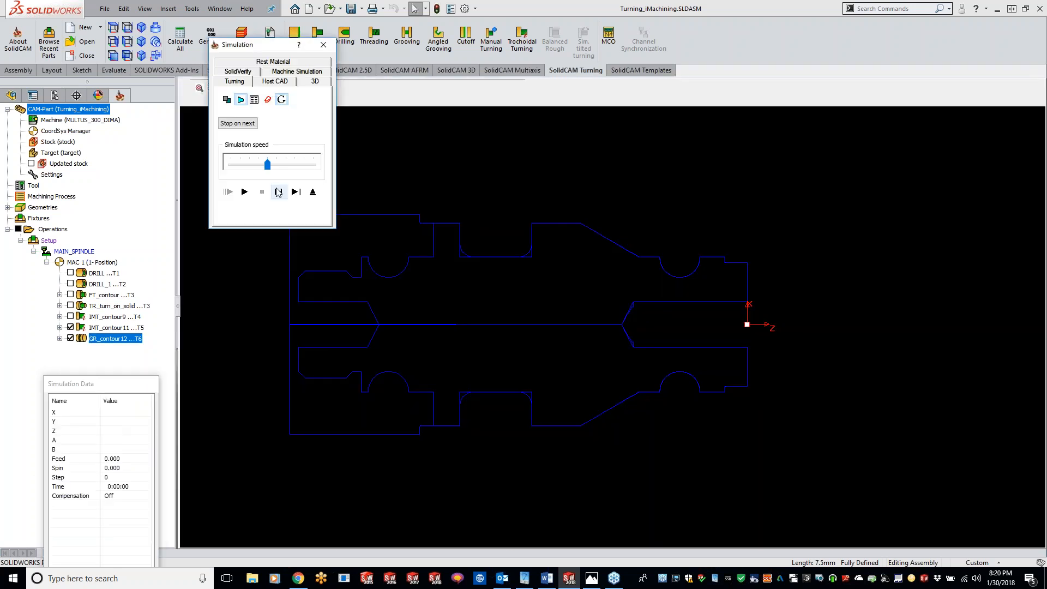
left_click(278, 191)
left_click(278, 191)
left_click(278, 191)
left_click(279, 191)
left_click(278, 191)
left_click(278, 191)
left_click(278, 191)
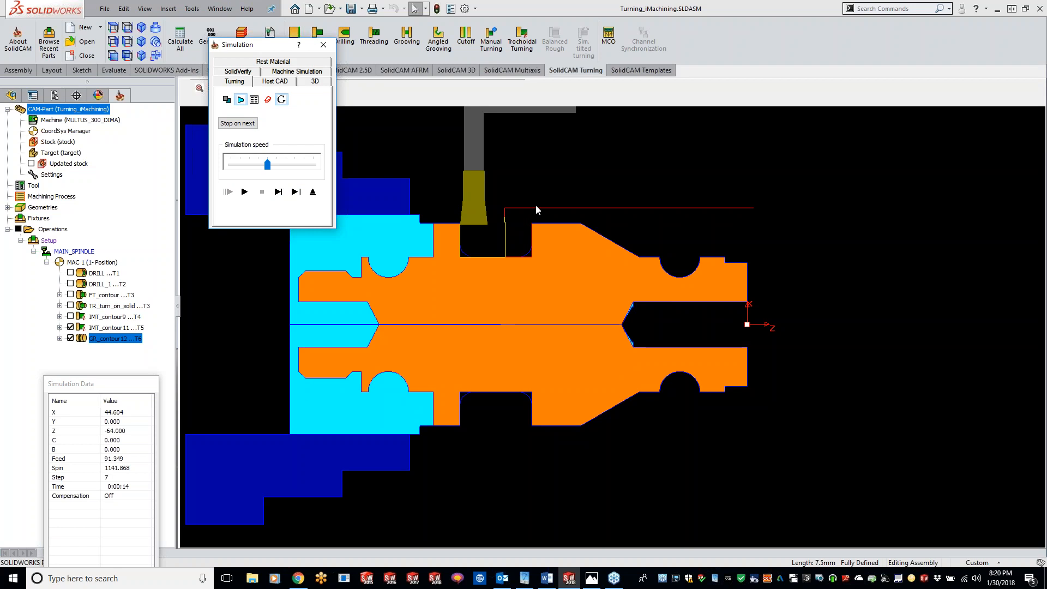
left_click(323, 47)
Step: Review the cutting angles, tool, feed and spin data of the Trochoidal Turning operation IMT_contour11
left_click(681, 112)
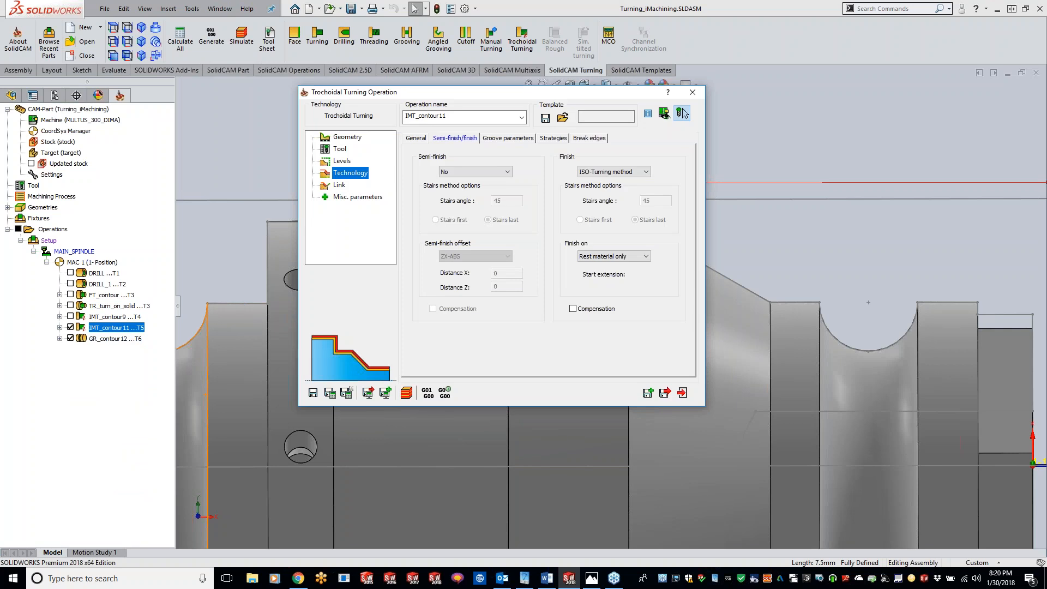
left_click(413, 138)
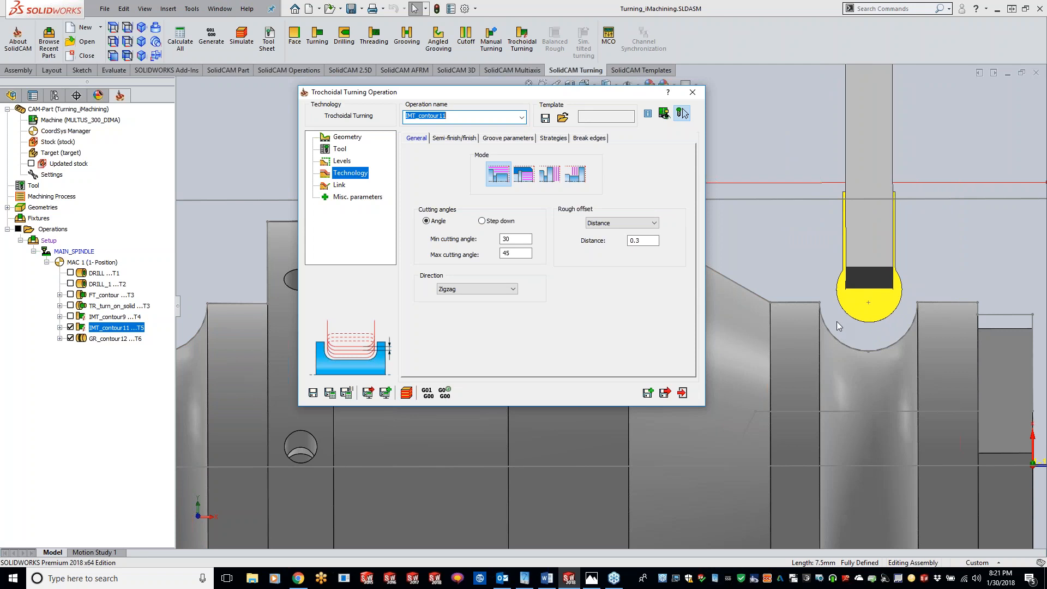
left_click_drag(517, 97, 797, 102)
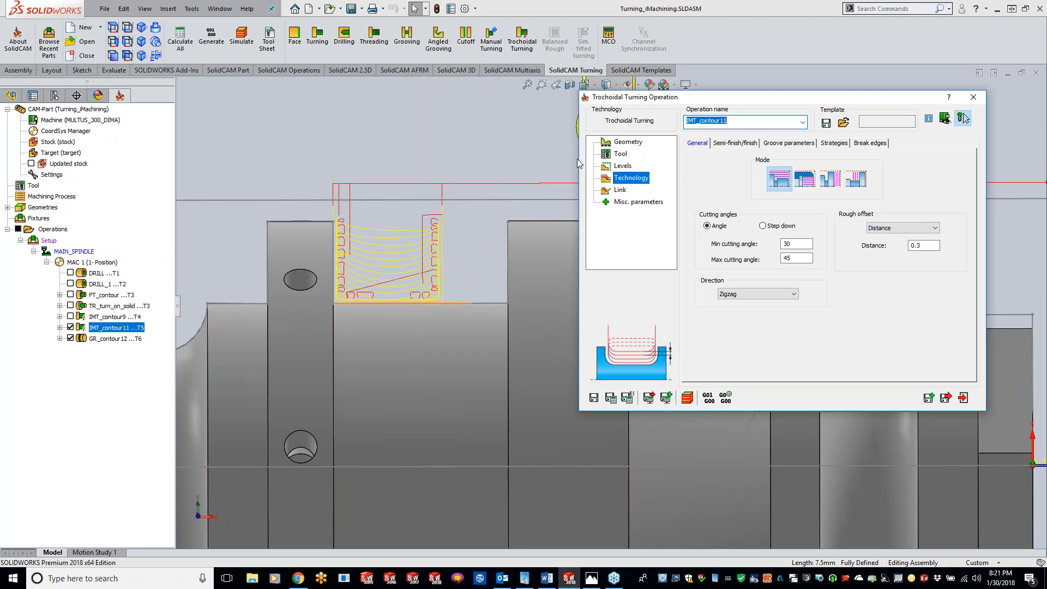
left_click(611, 157)
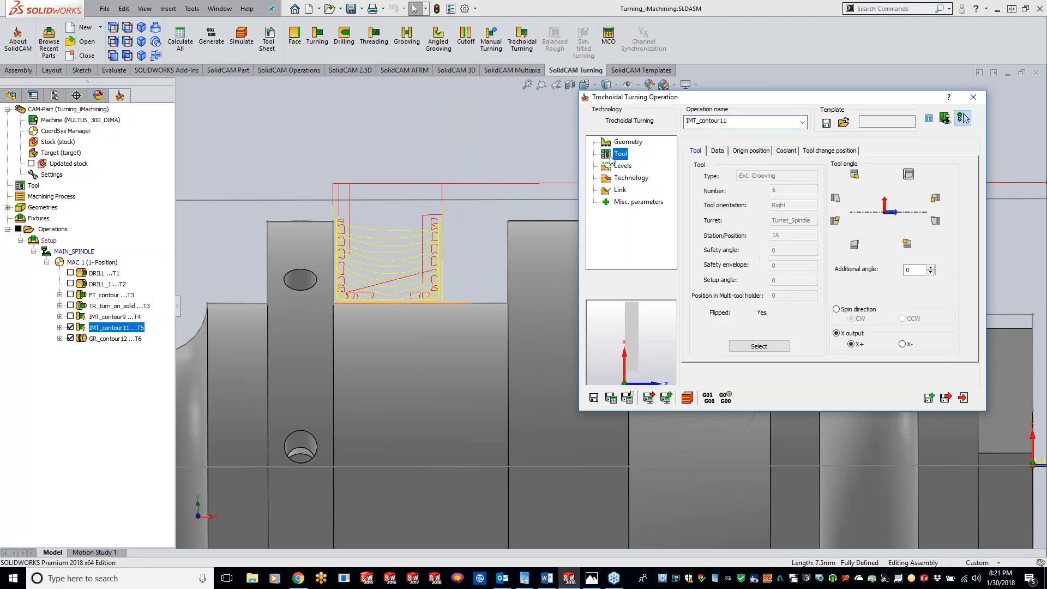
left_click(716, 152)
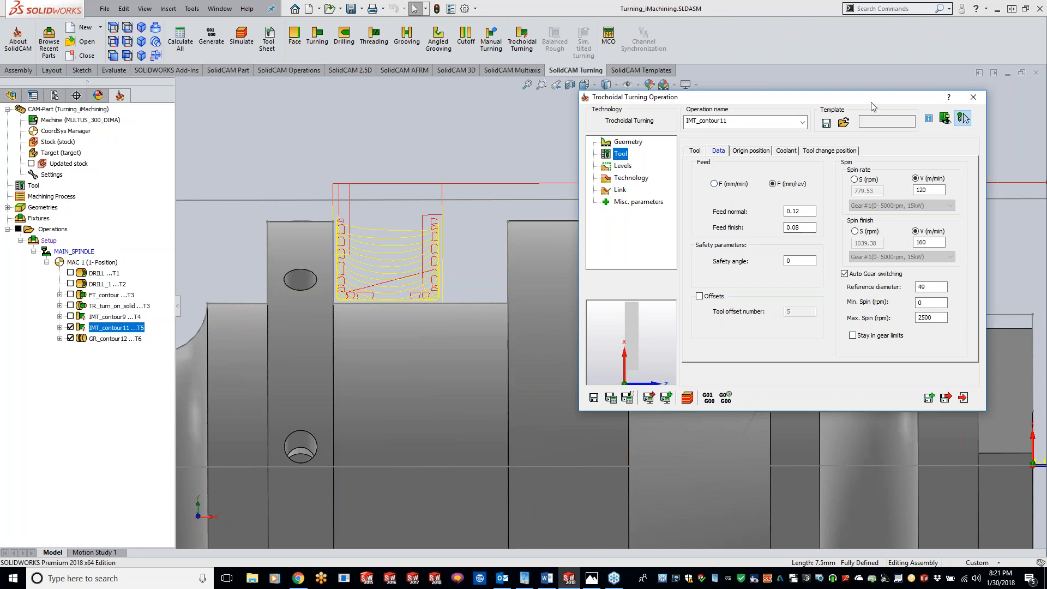
left_click_drag(866, 105, 605, 96)
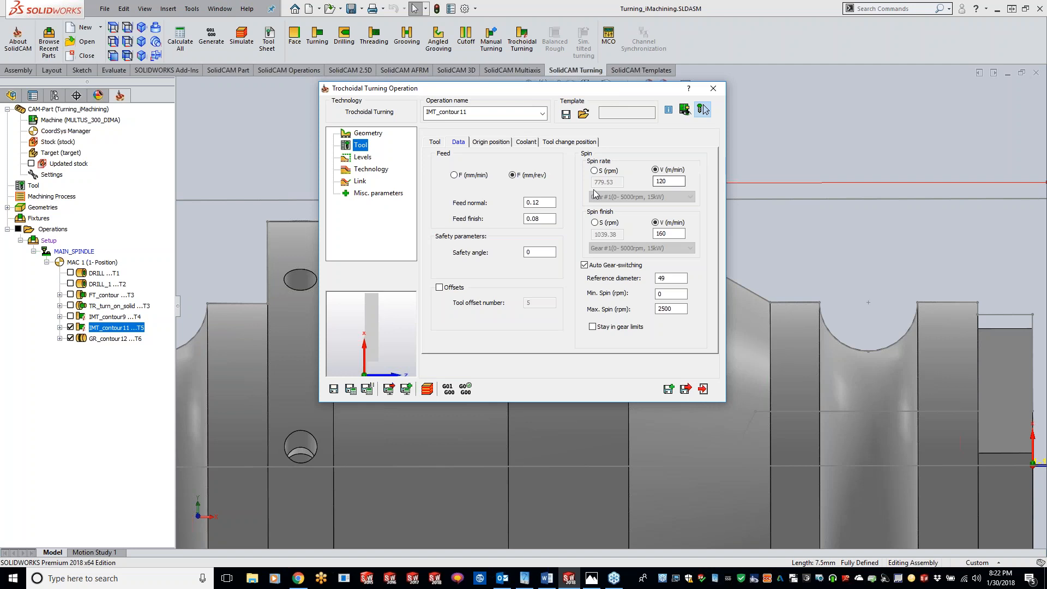
left_click_drag(538, 94, 798, 84)
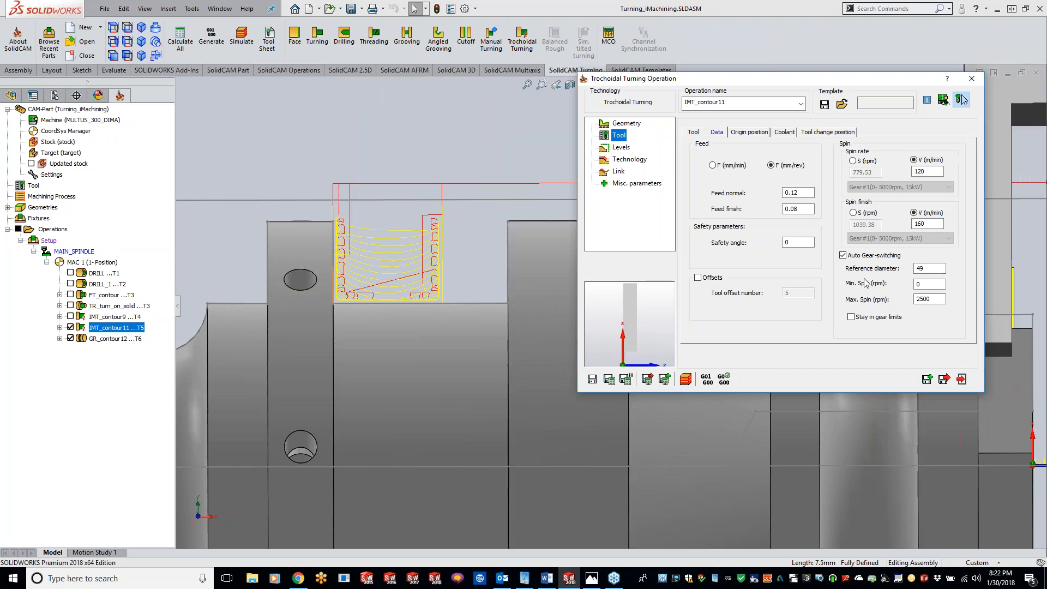
Step: Try to calculate IMT_contour11 with tool 6, the square-insert grooving tool
left_click(693, 132)
left_click(755, 328)
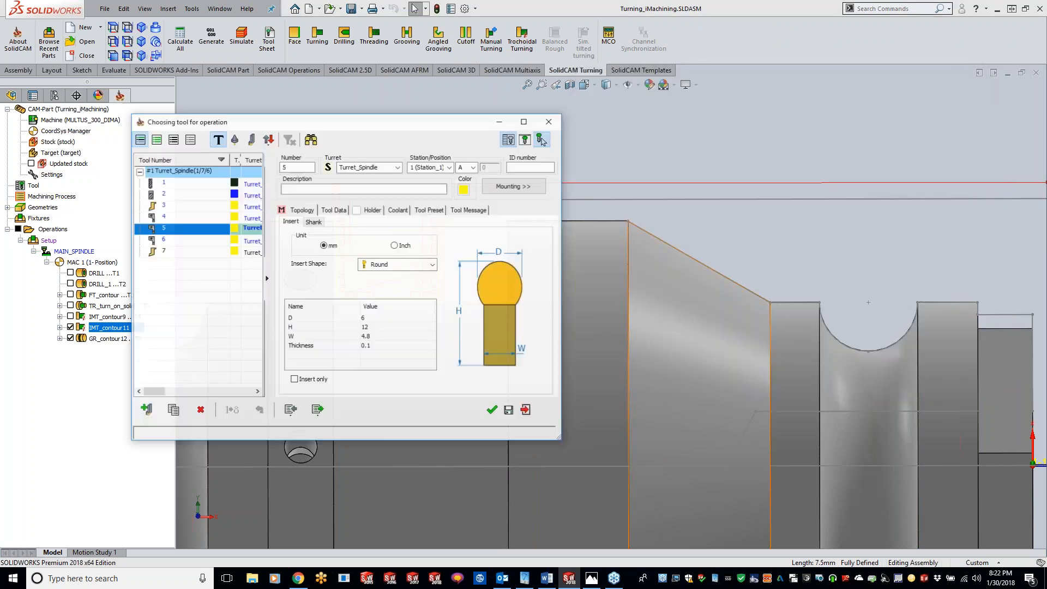
left_click(183, 244)
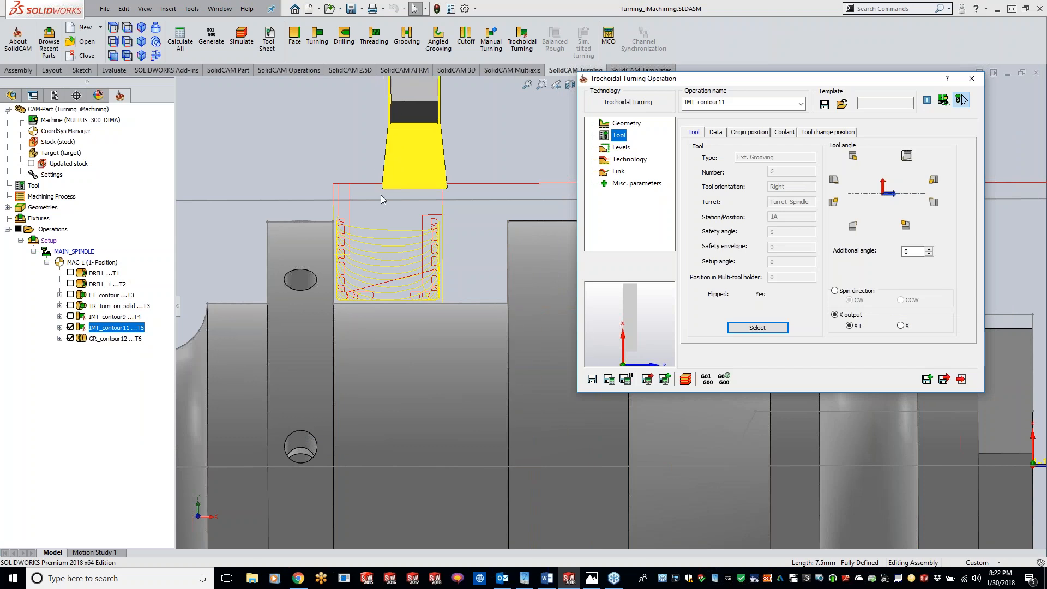
left_click(615, 381)
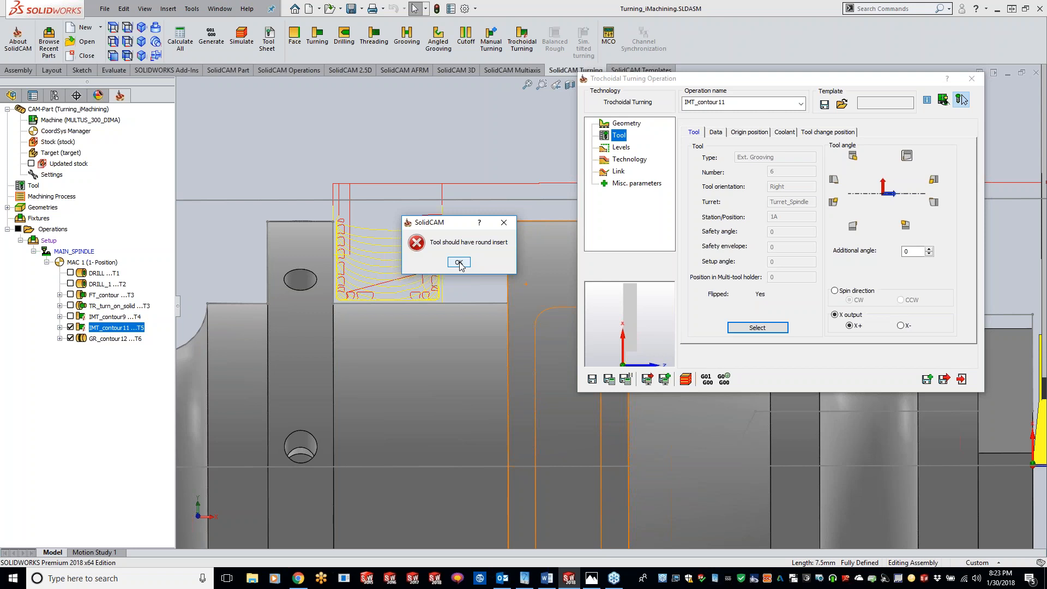
left_click(459, 263)
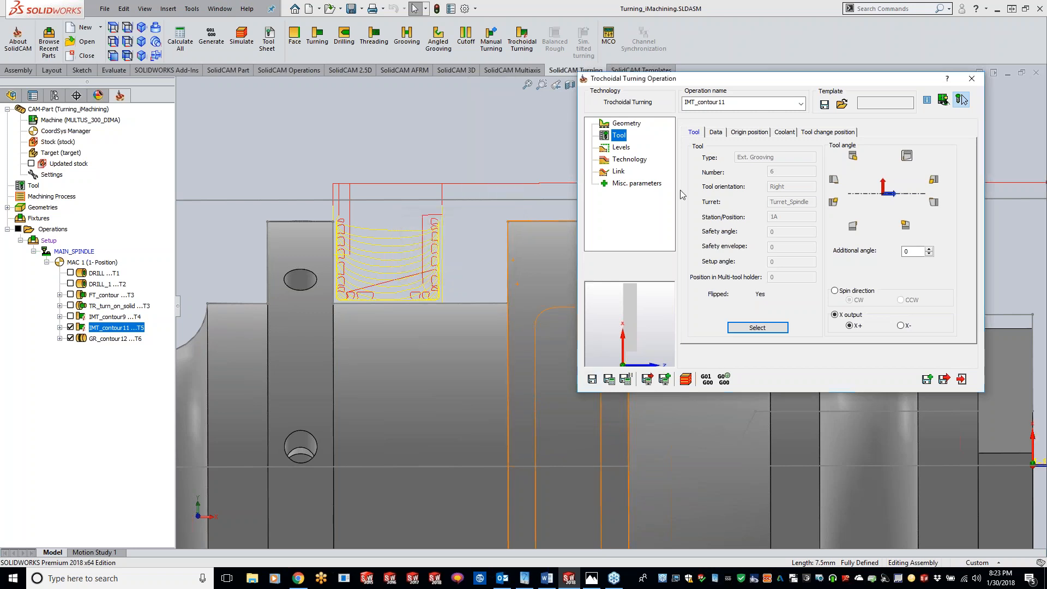
Step: Check the minimum and maximum cutting angle settings in the technology parameters of IMT_contour11
left_click(629, 159)
double_click(795, 240)
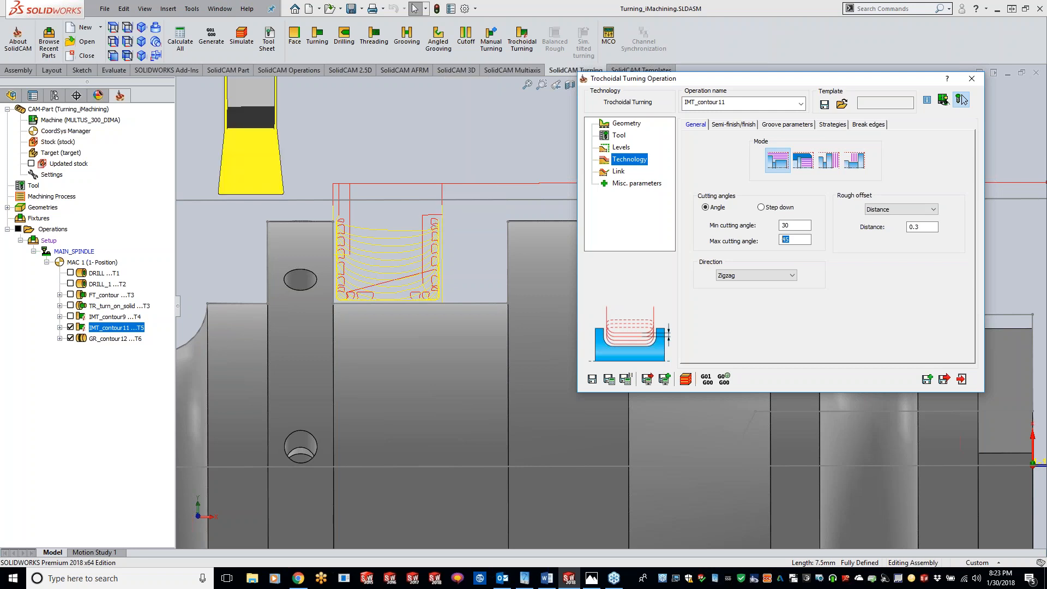
left_click(962, 95)
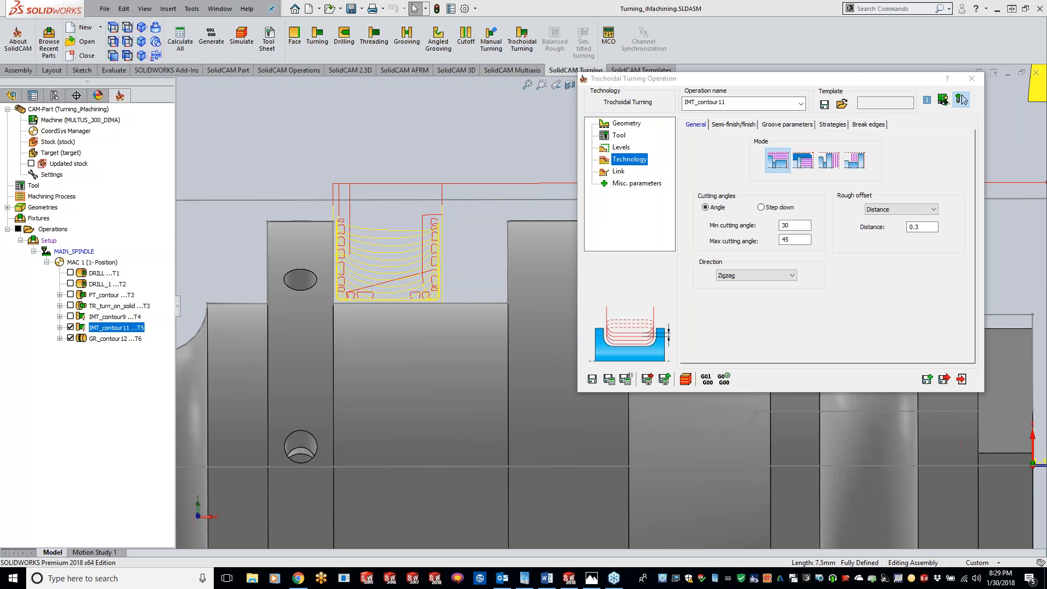
left_click(961, 99)
left_click(542, 299)
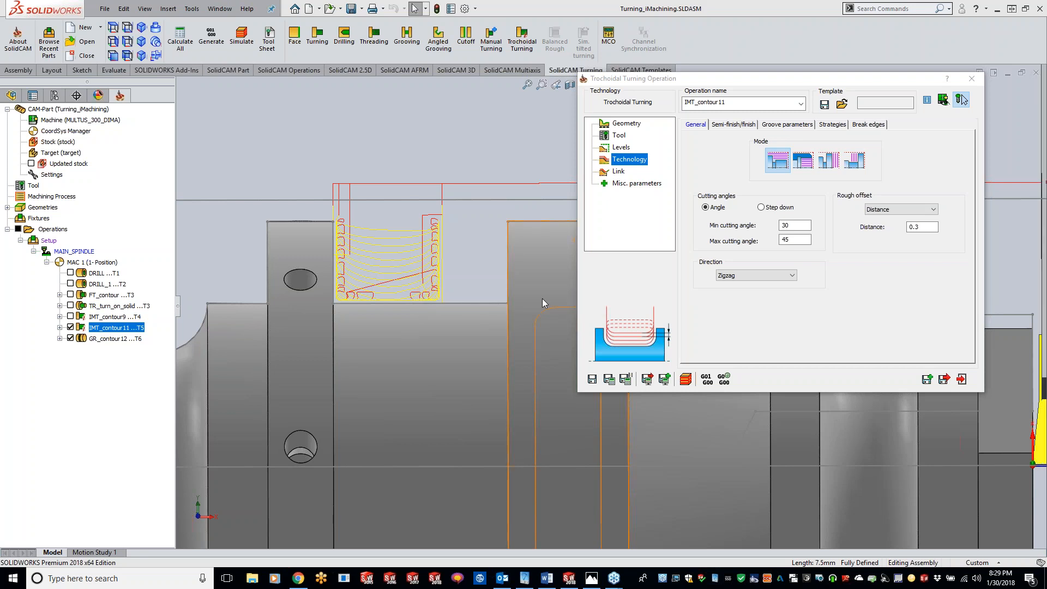